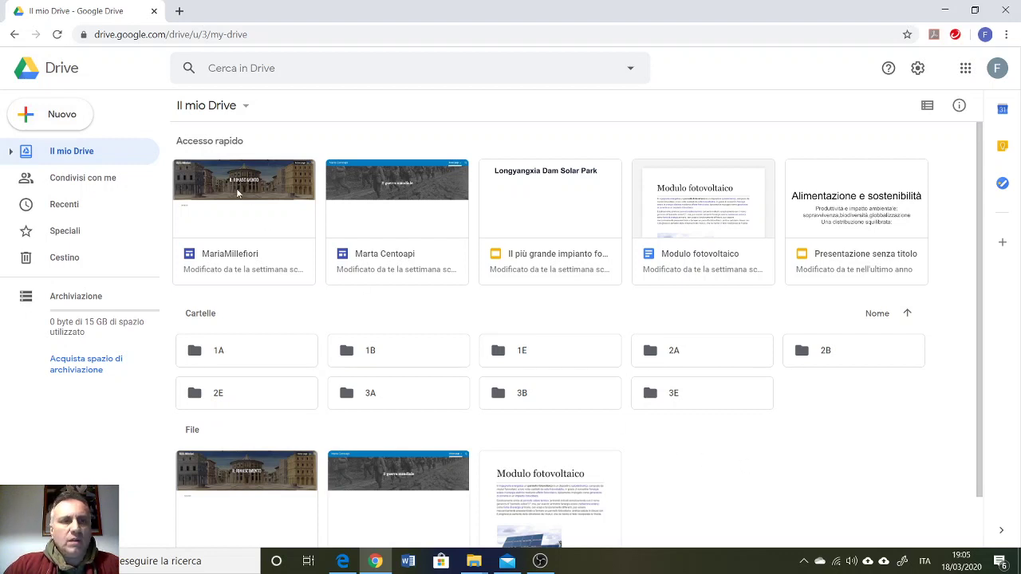
# - Create a new blank Google Docs document and enter the title "Gli aborigeni"
pyautogui.click(68, 119)
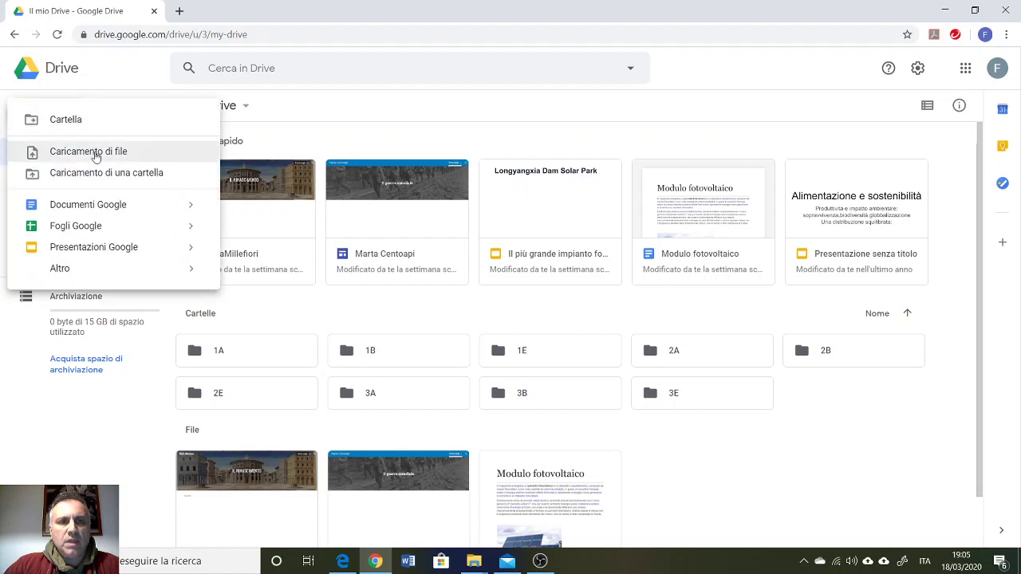
pyautogui.click(130, 206)
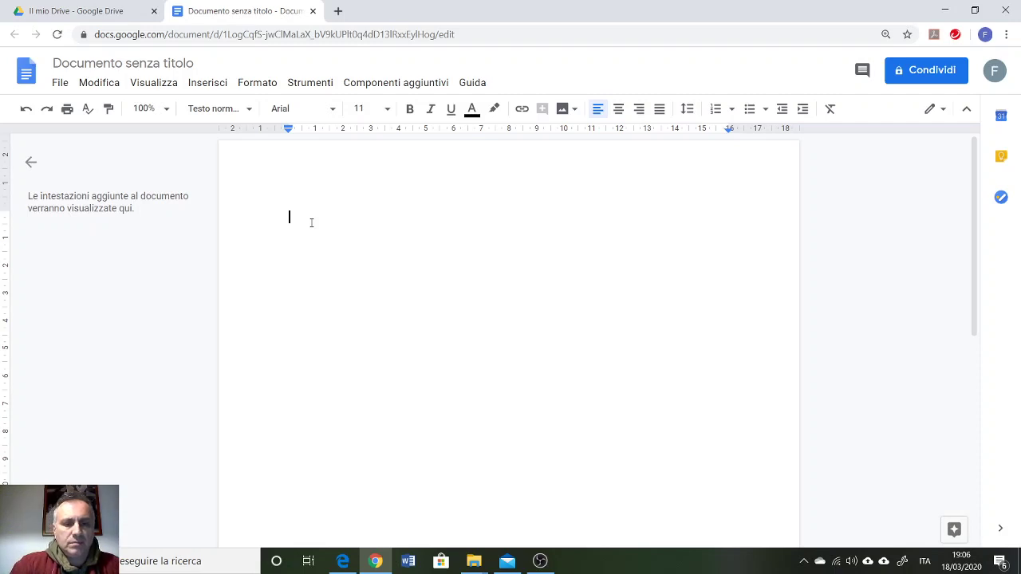
pyautogui.write('Gli aborigeni')
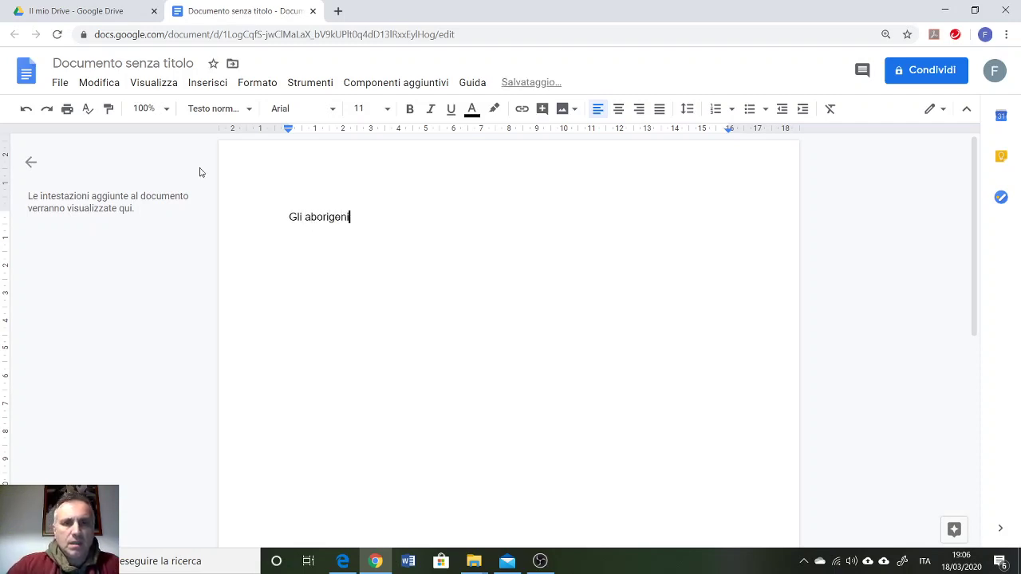
# - Set the title "Gli aborigeni" to font size 24 and centre it
pyautogui.moveTo(250, 211); pyautogui.dragTo(356, 217)
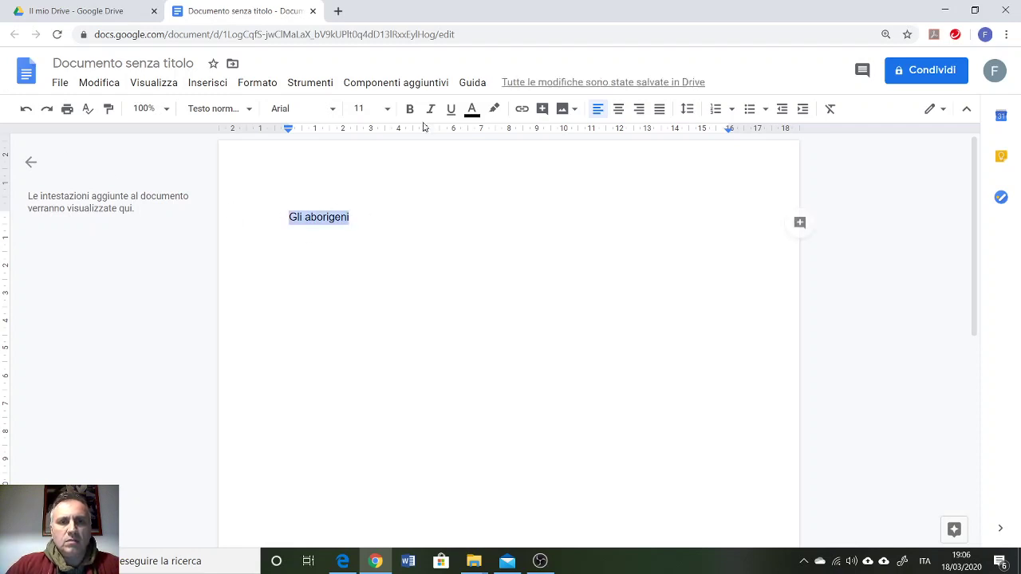
pyautogui.click(389, 110)
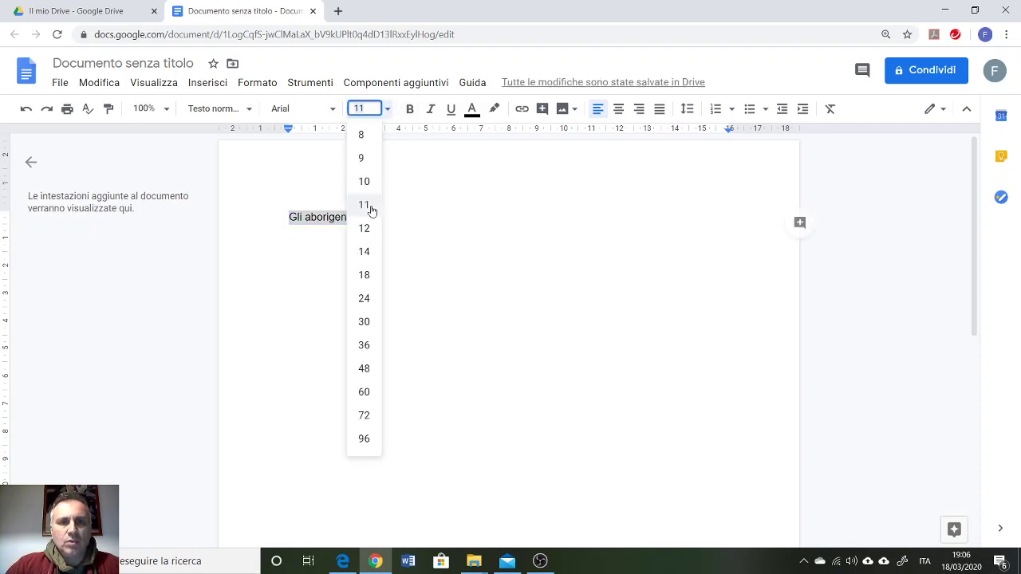
pyautogui.click(363, 297)
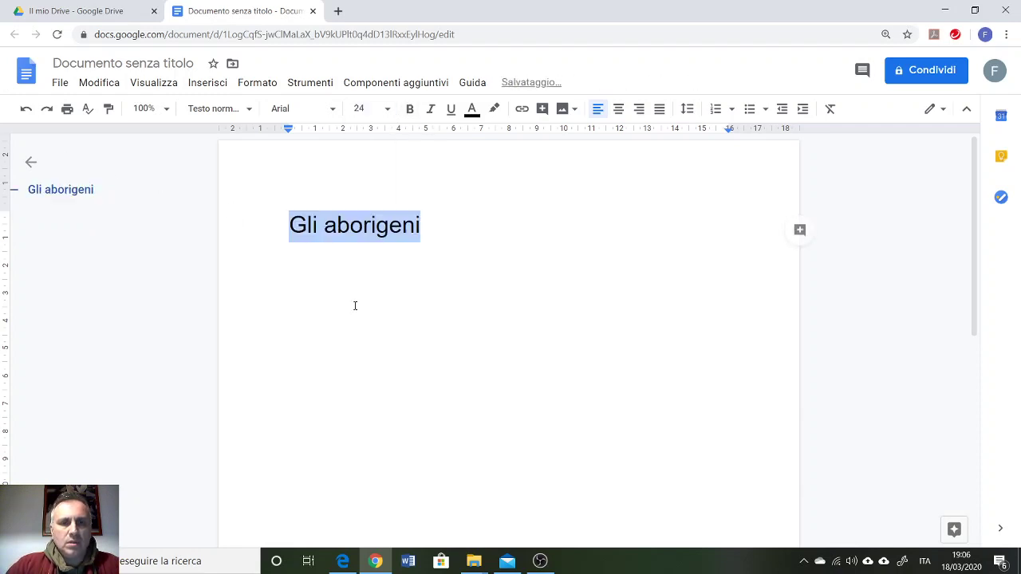
pyautogui.click(286, 226)
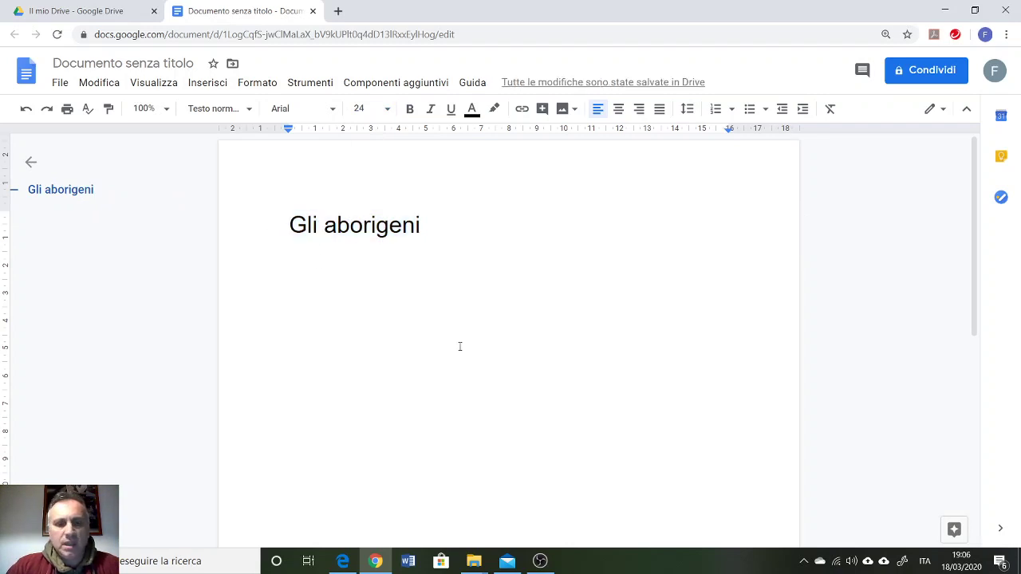
pyautogui.click(619, 111)
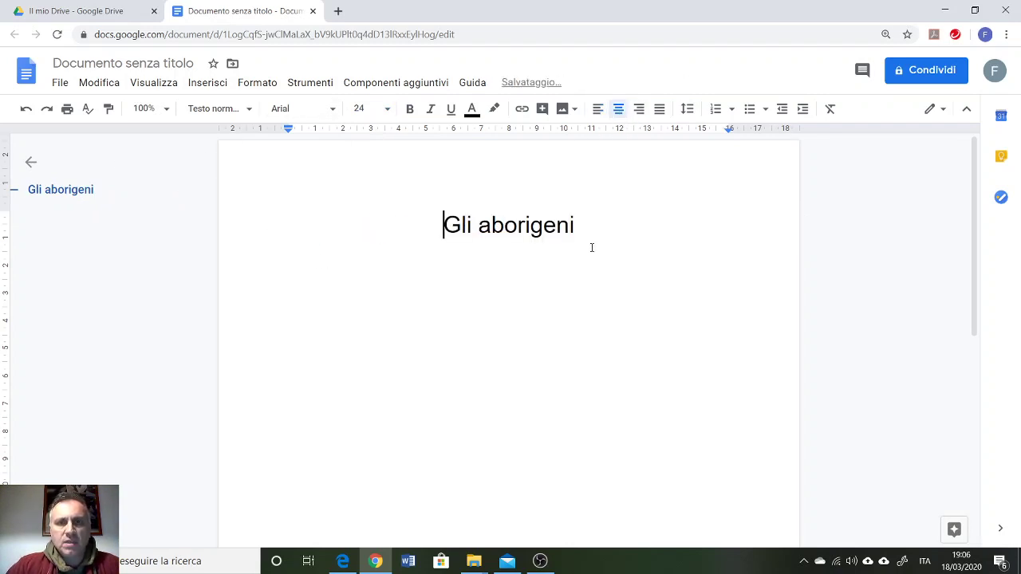
# - Add two new lines after the title and open the web image search for inserting a picture
pyautogui.press('Return')
pyautogui.press('Return')
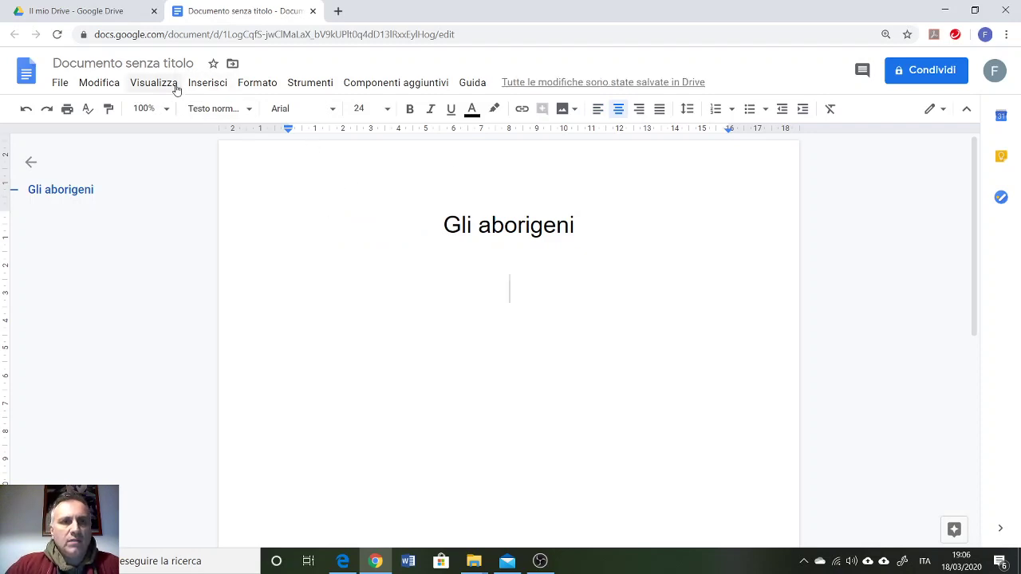
pyautogui.click(213, 87)
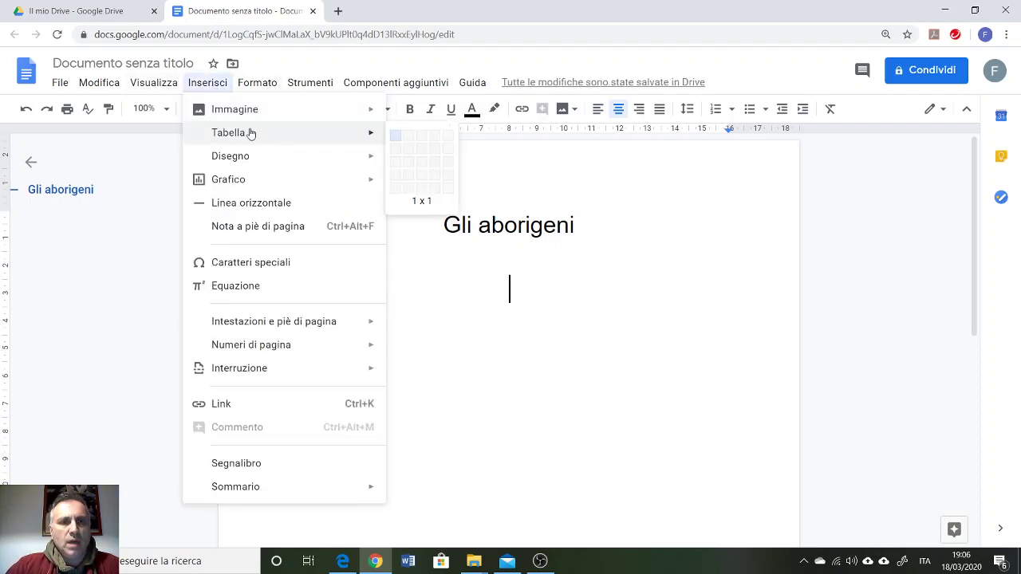
pyautogui.moveTo(287, 112)
pyautogui.click(415, 136)
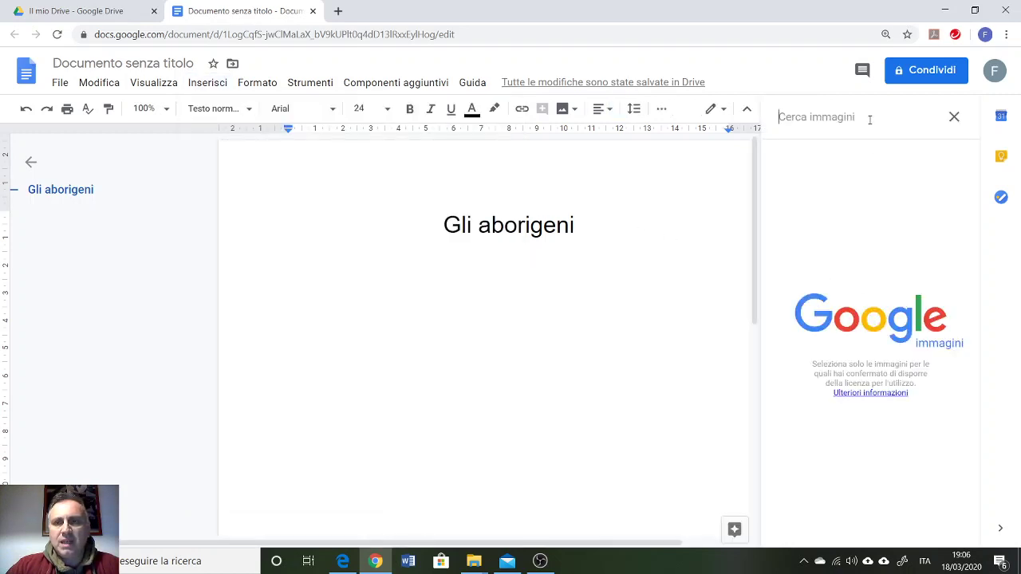
# - Search the web images for "aborigeni australiani" and look through the results
pyautogui.write('abo')
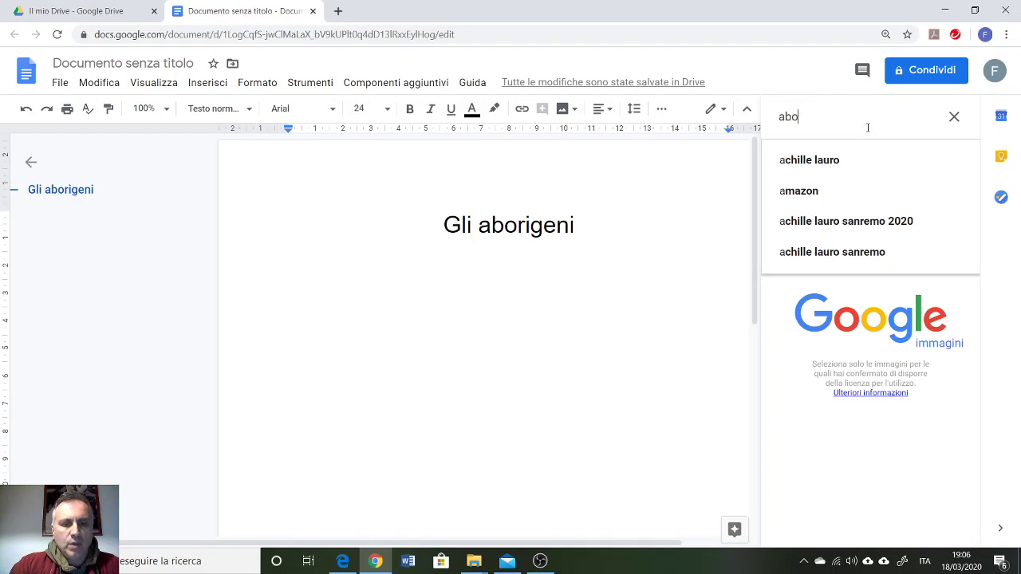
pyautogui.write('rigeni')
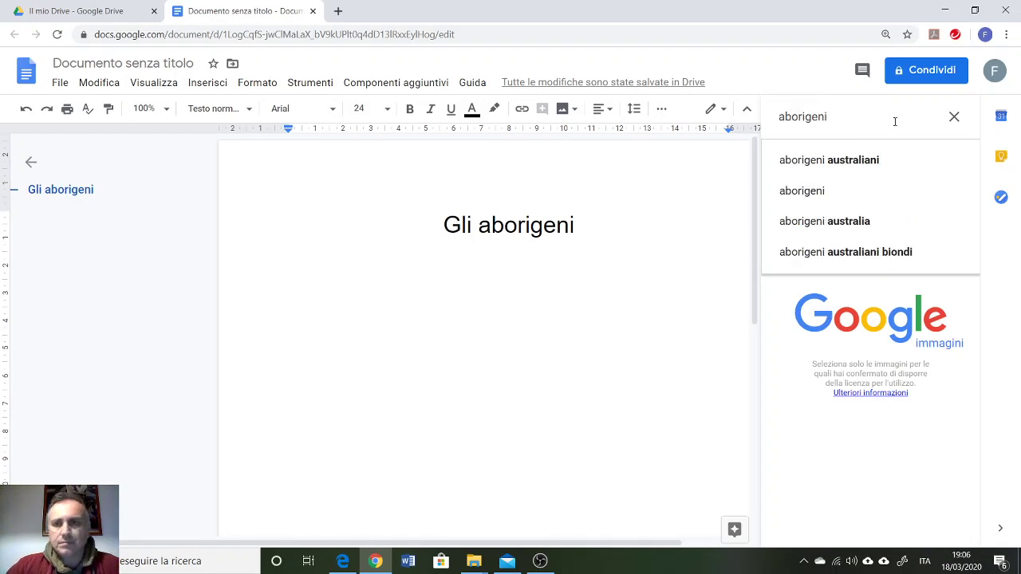
pyautogui.click(850, 169)
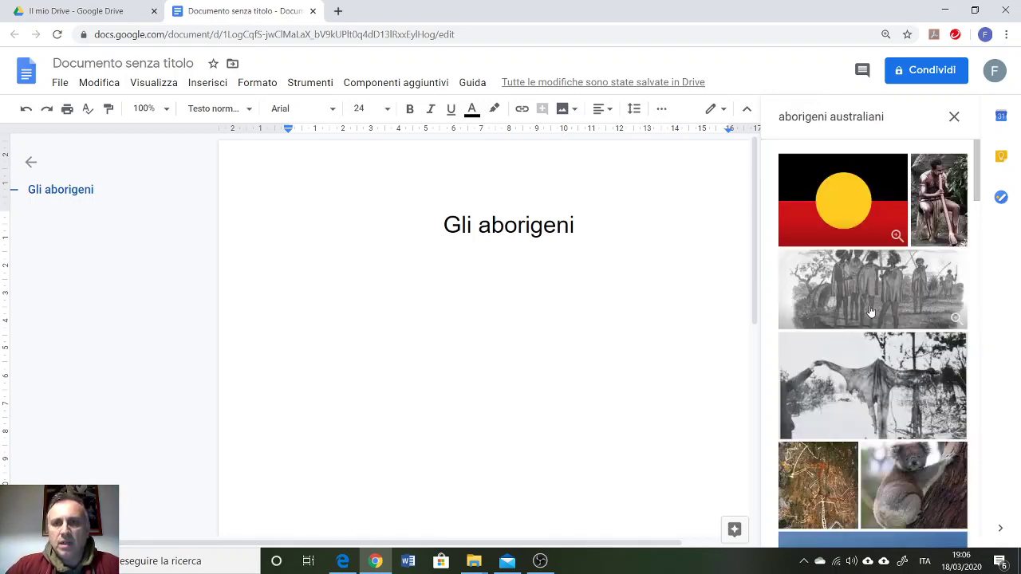
pyautogui.scroll(-4, 908, 392)
pyautogui.scroll(2, 893, 407)
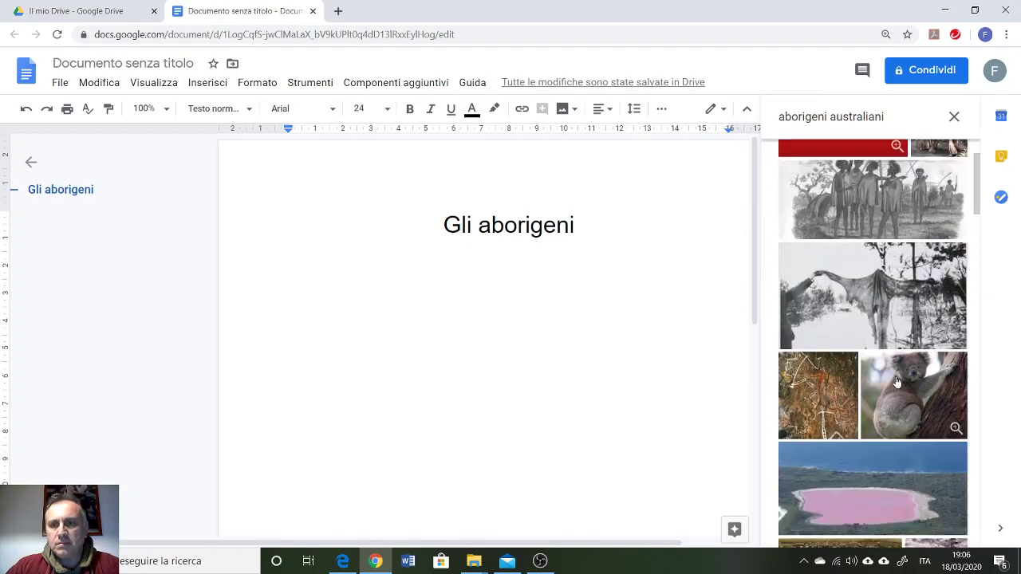
pyautogui.scroll(-5, 874, 432)
pyautogui.scroll(-5, 874, 432)
pyautogui.scroll(6, 874, 432)
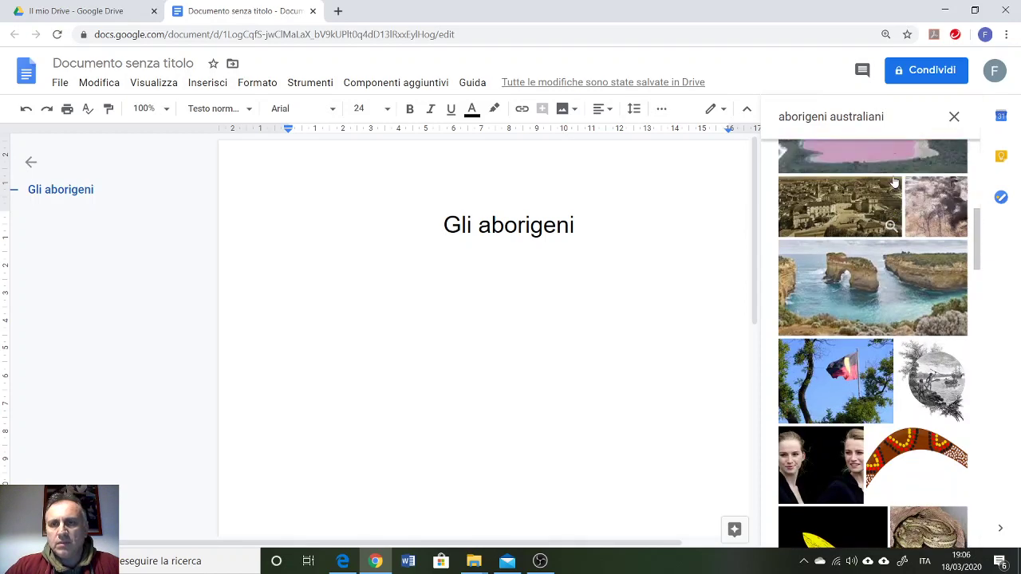
# - Shorten the image search term to "aborigeni" and run the search again
pyautogui.click(888, 118)
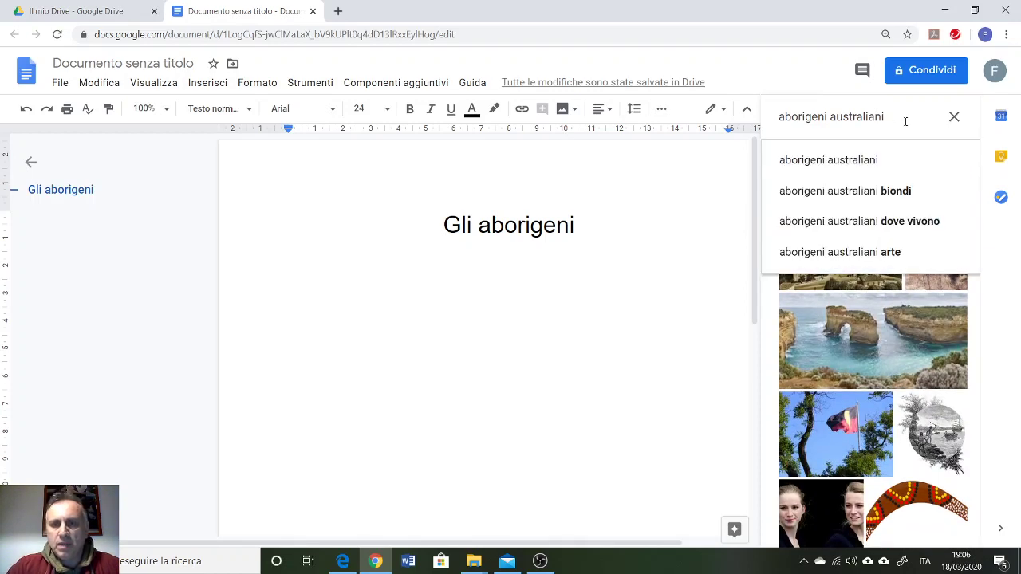
pyautogui.press('BackSpace')
pyautogui.press('BackSpace')
pyautogui.press('BackSpace')
pyautogui.press('BackSpace')
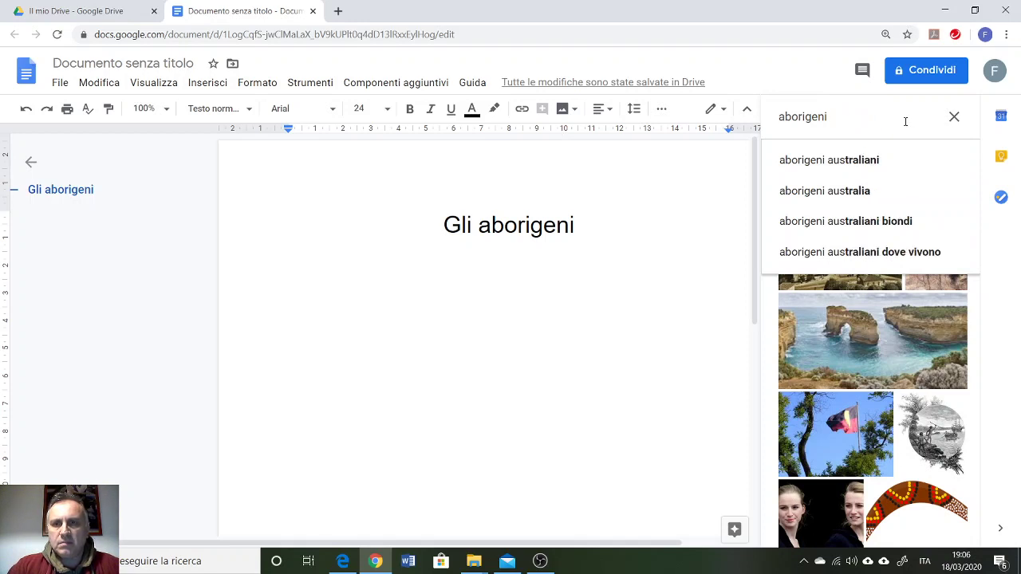
pyautogui.press('Return')
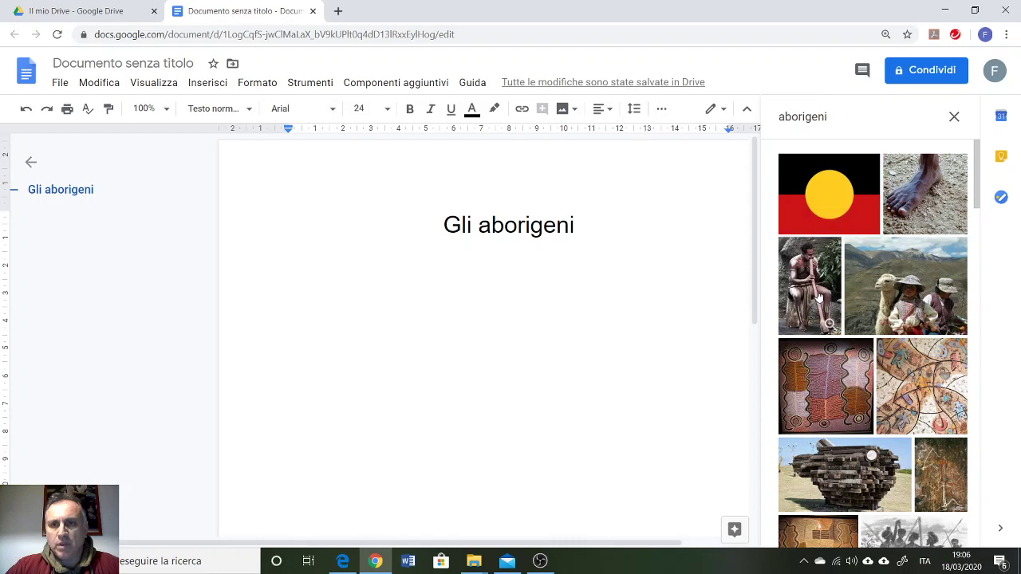
# - Insert the photo of the seated man playing a didgeridoo and shrink it proportionally to fit on the first page below the title
pyautogui.moveTo(831, 303); pyautogui.dragTo(605, 331)
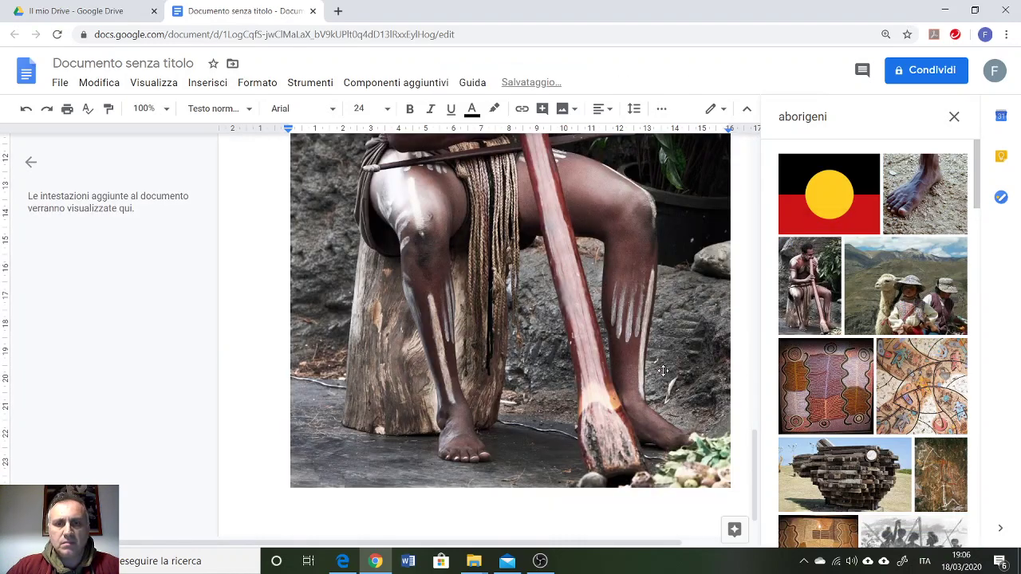
pyautogui.click(702, 455)
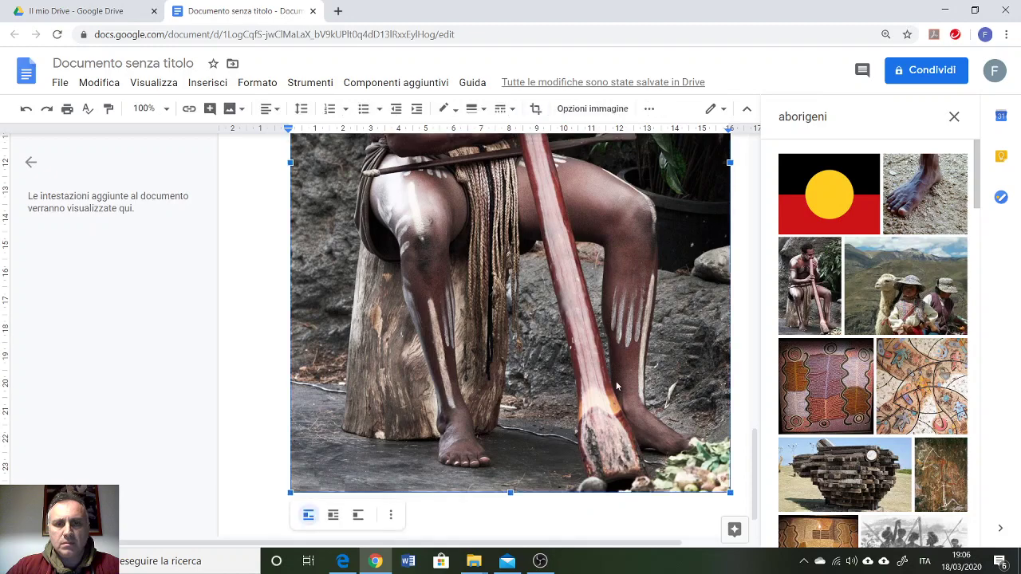
pyautogui.scroll(5, 616, 386)
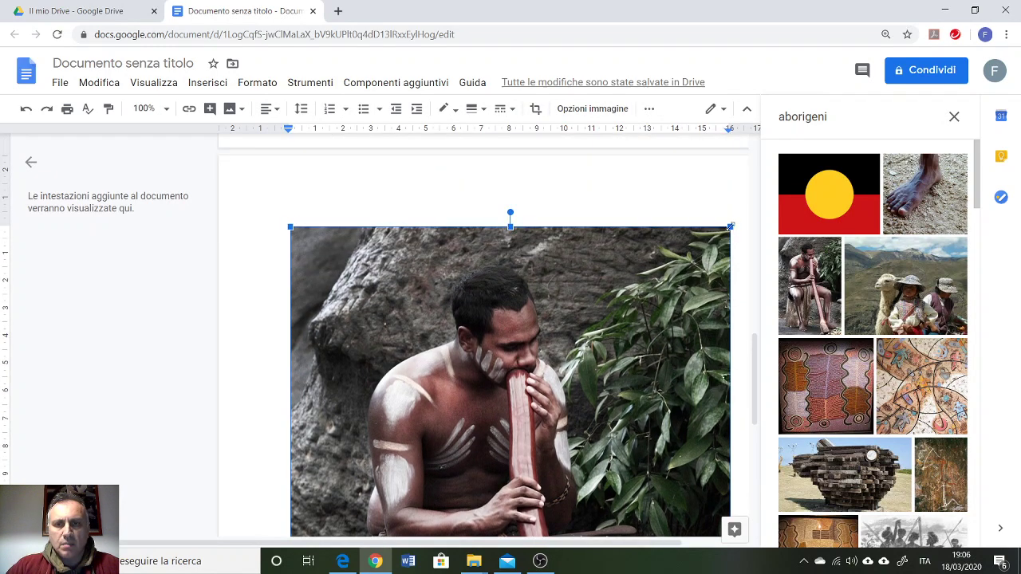
pyautogui.moveTo(731, 227); pyautogui.dragTo(629, 333)
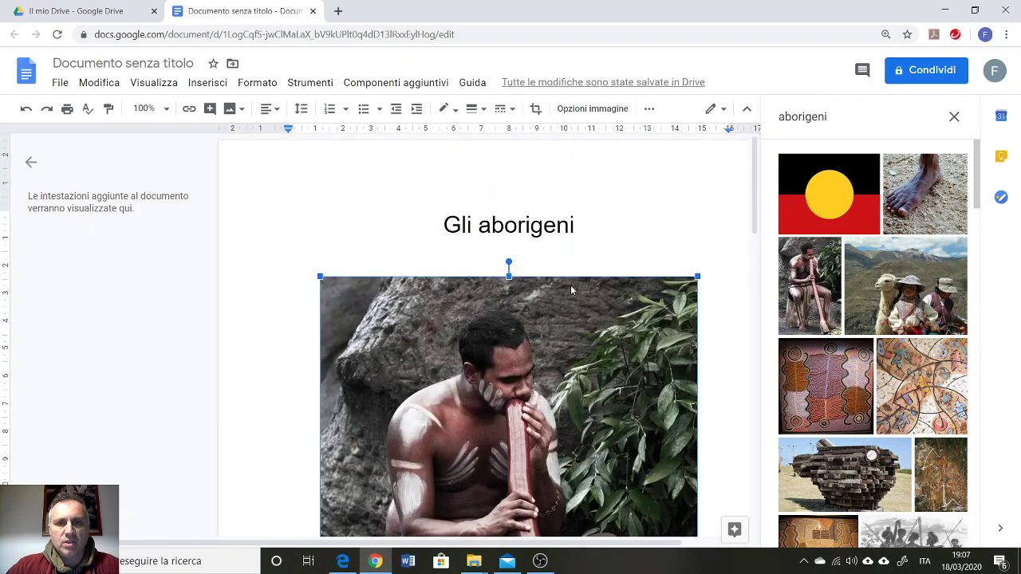
pyautogui.click(575, 258)
pyautogui.scroll(-4, 674, 391)
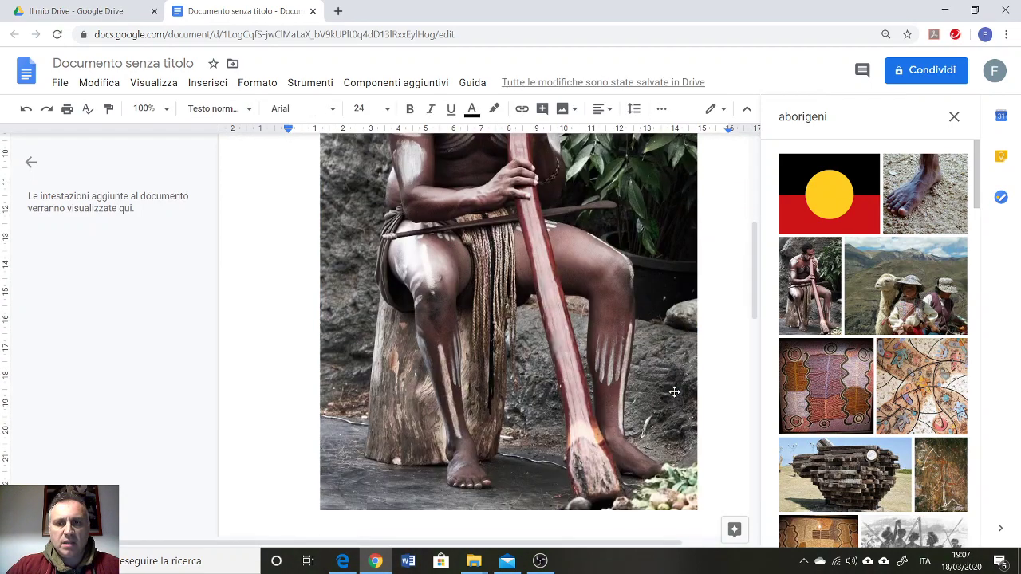
pyautogui.scroll(-4, 674, 392)
pyautogui.scroll(3, 626, 410)
# - Replace the didgeridoo photo with the image result of the red rock formation against a pale blue sky
pyautogui.click(594, 395)
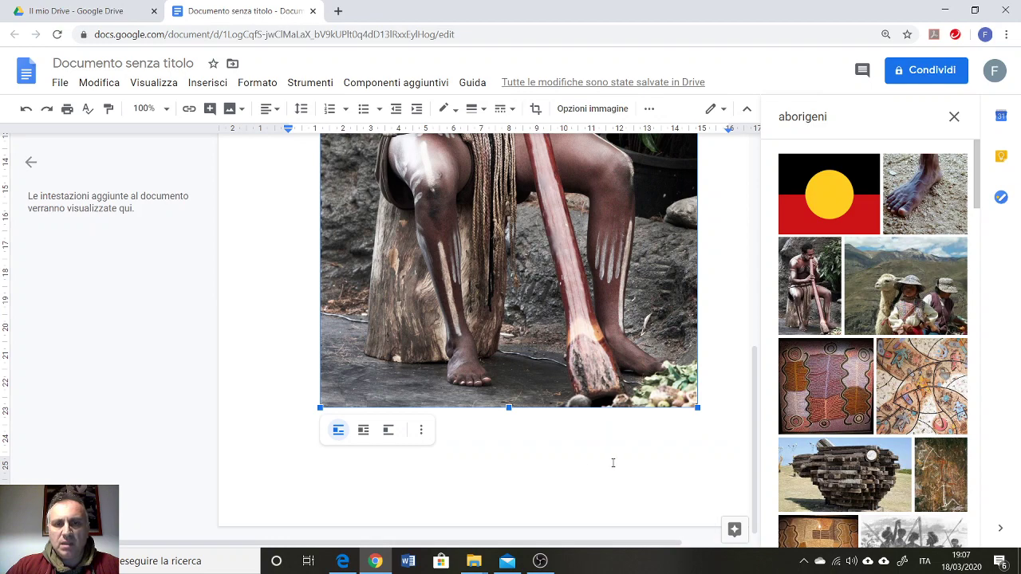
pyautogui.scroll(-10, 842, 419)
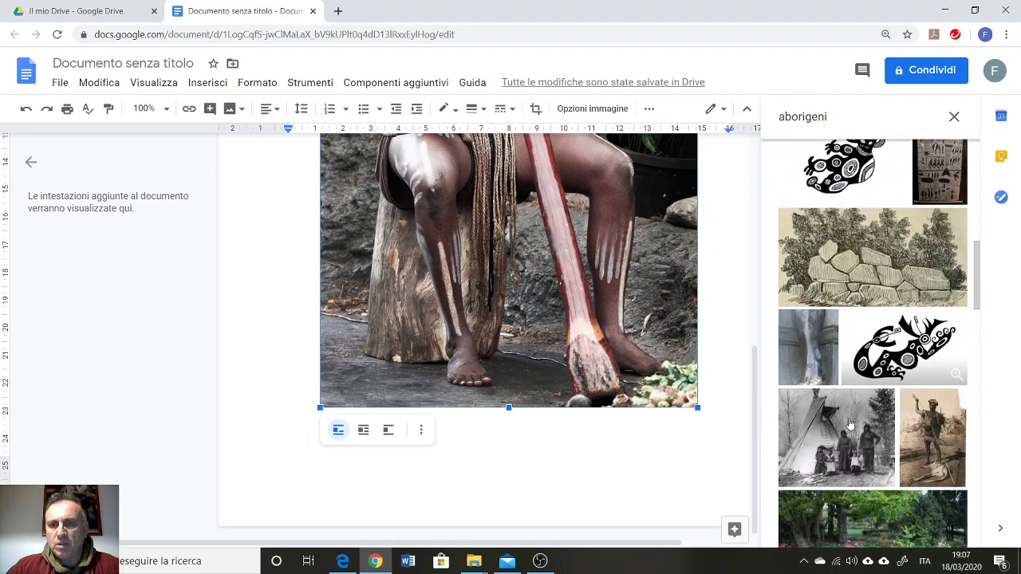
pyautogui.scroll(-10, 854, 430)
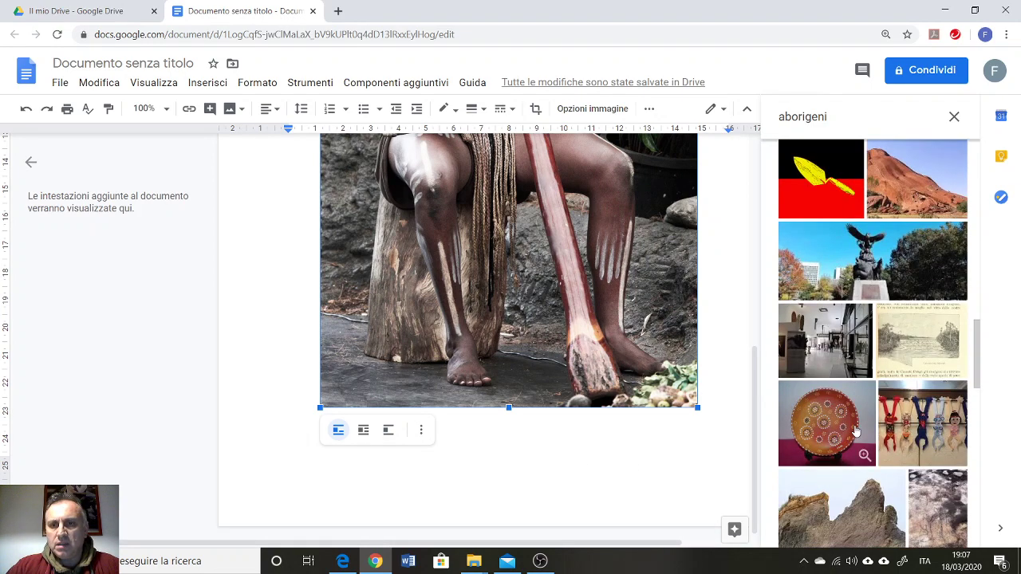
pyautogui.scroll(-10, 855, 431)
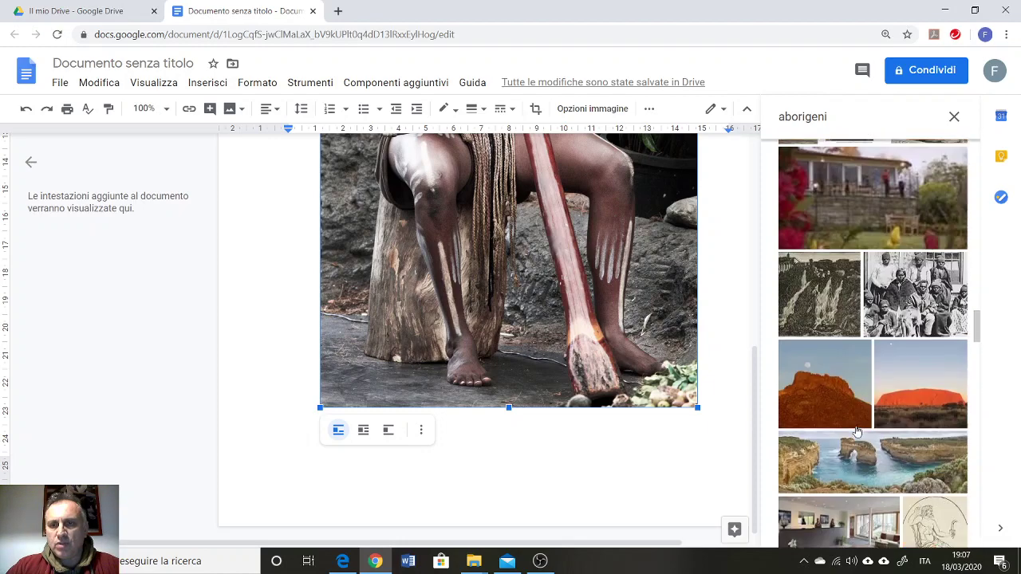
pyautogui.scroll(3, 858, 431)
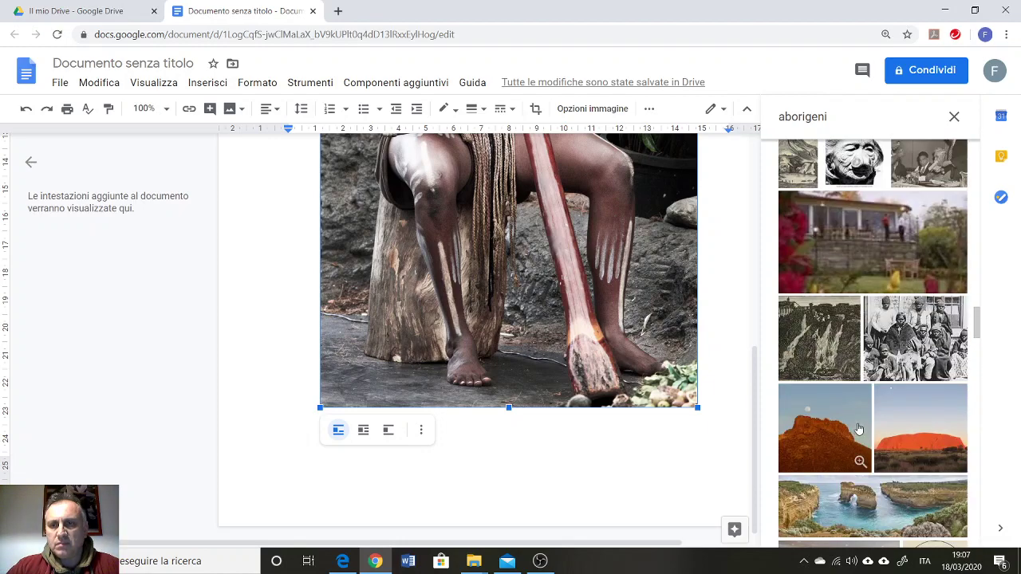
pyautogui.scroll(-4, 859, 430)
pyautogui.scroll(2, 870, 407)
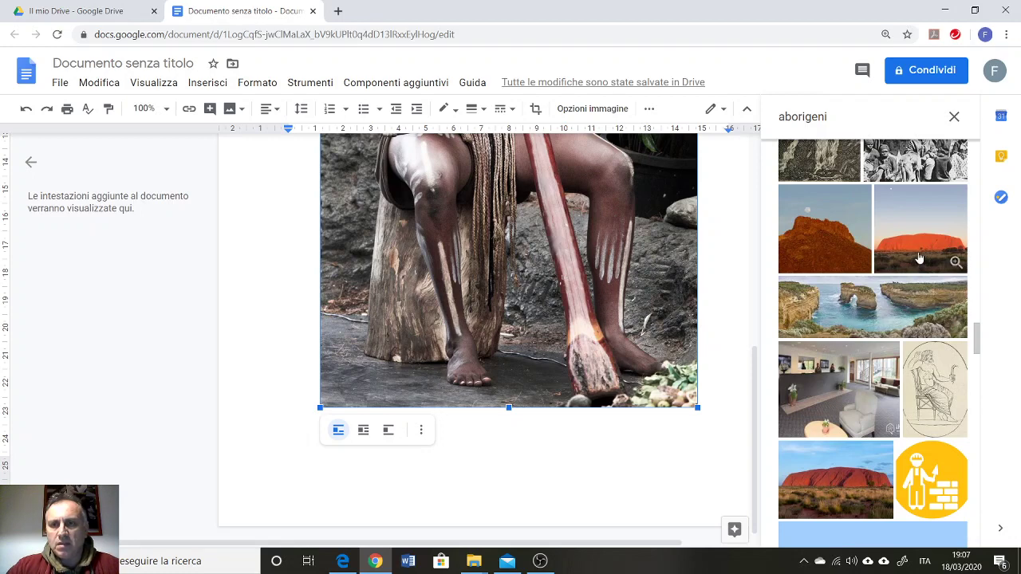
pyautogui.click(919, 258)
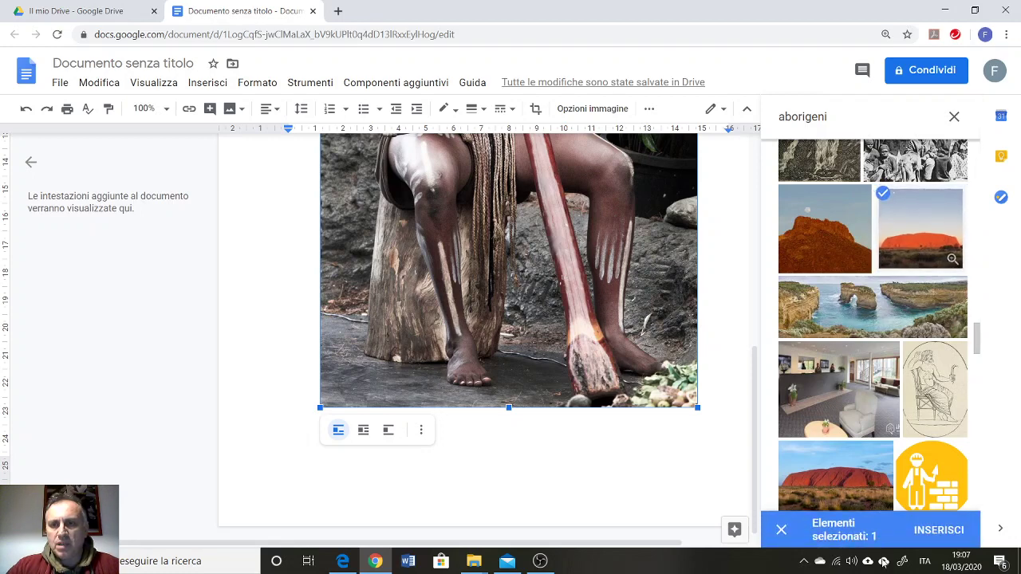
pyautogui.click(933, 530)
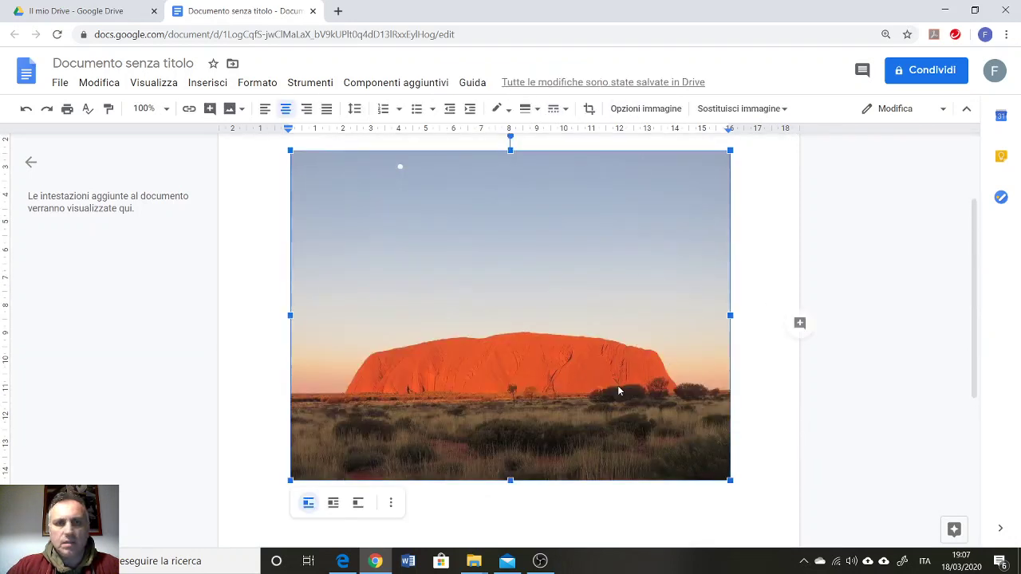
pyautogui.scroll(3, 679, 314)
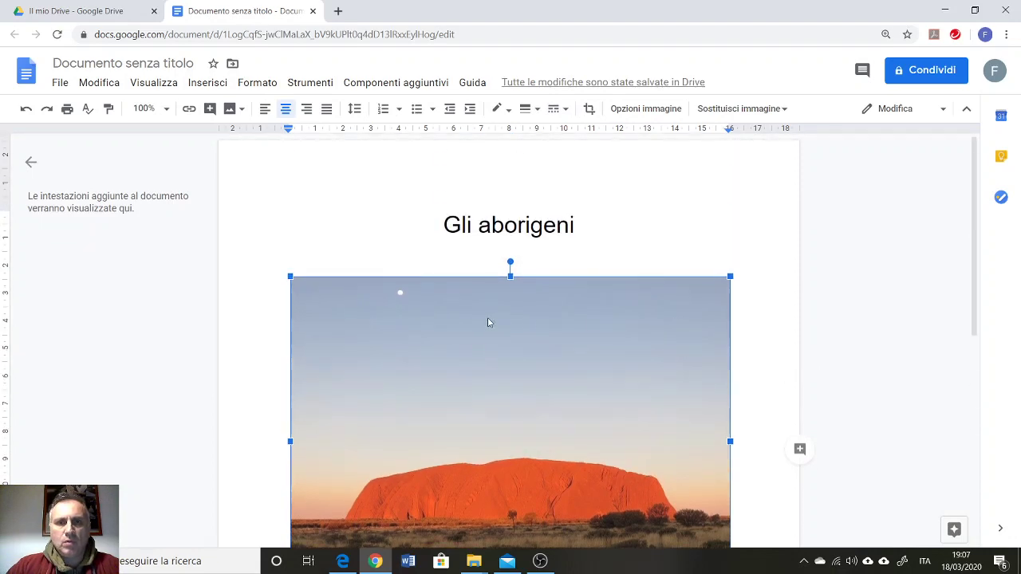
pyautogui.scroll(-5, 570, 372)
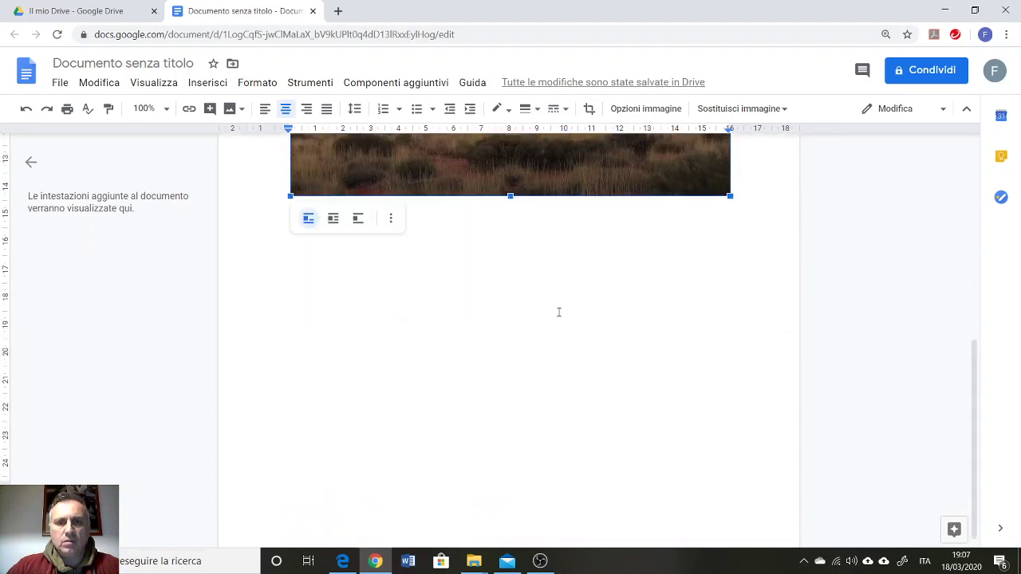
pyautogui.scroll(4, 545, 186)
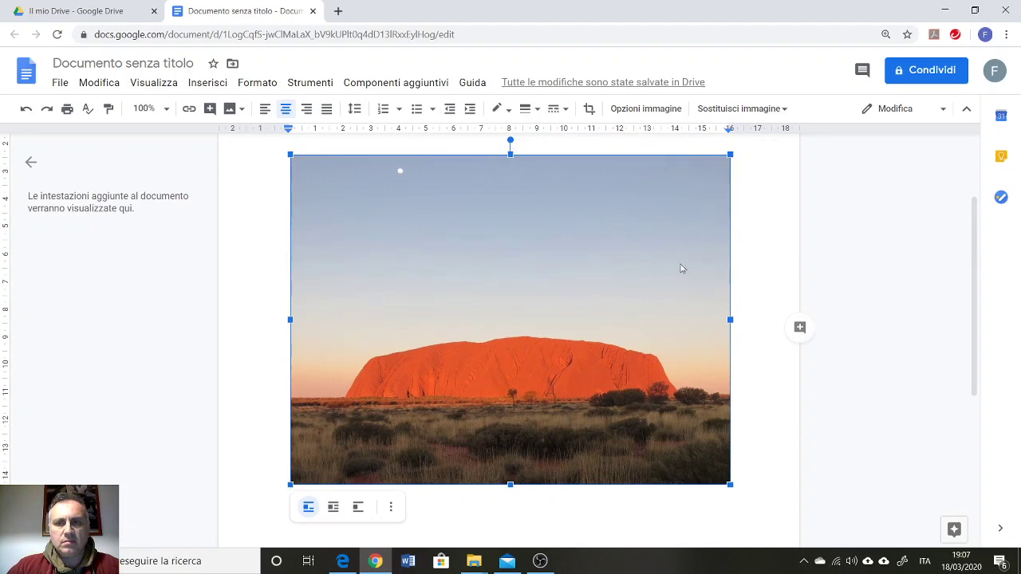
# - Add a blank line below the red rock formation photo
pyautogui.click(792, 233)
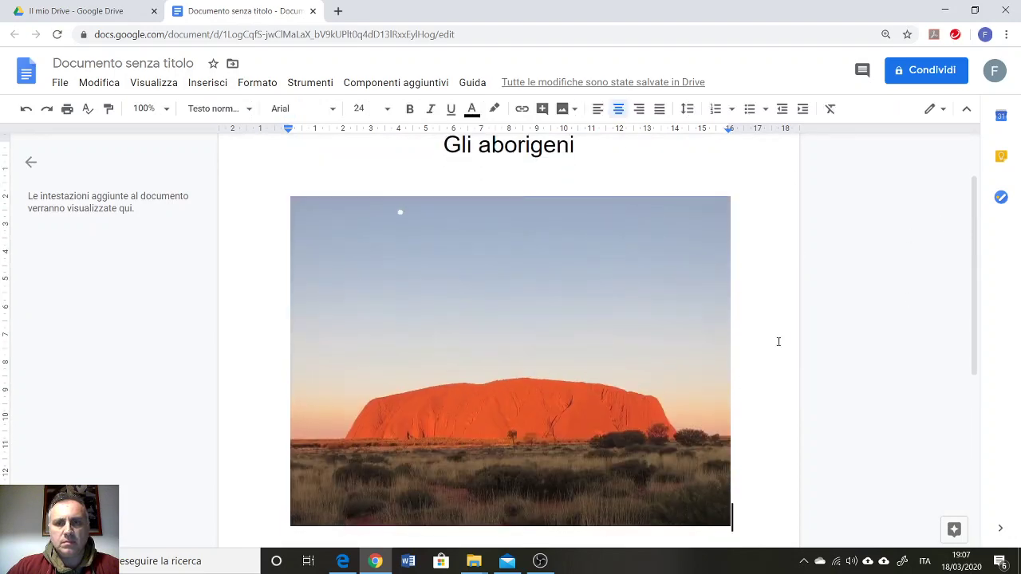
pyautogui.scroll(-5, 732, 380)
pyautogui.scroll(5, 720, 382)
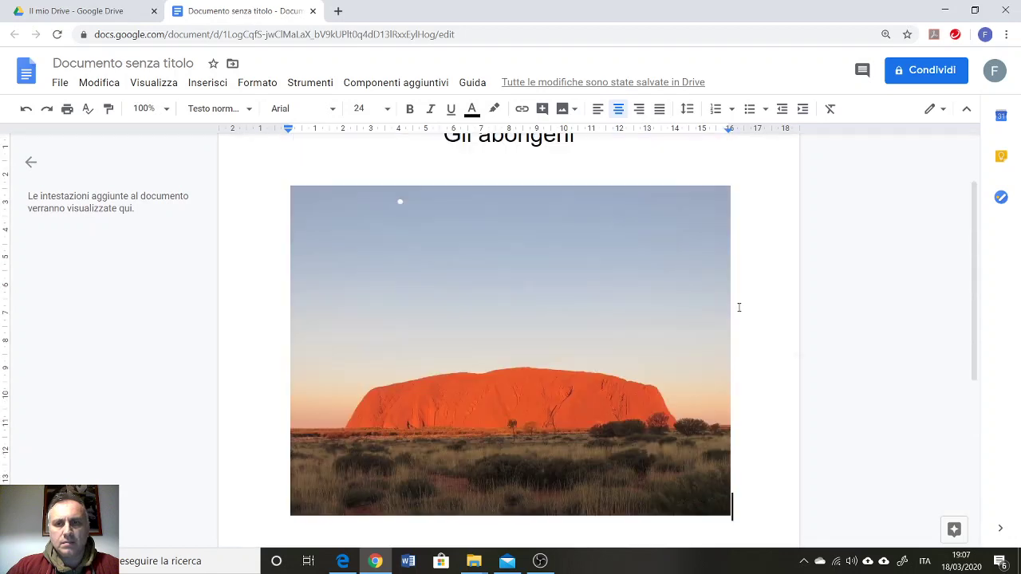
pyautogui.moveTo(753, 242); pyautogui.dragTo(844, 284)
pyautogui.press('Return')
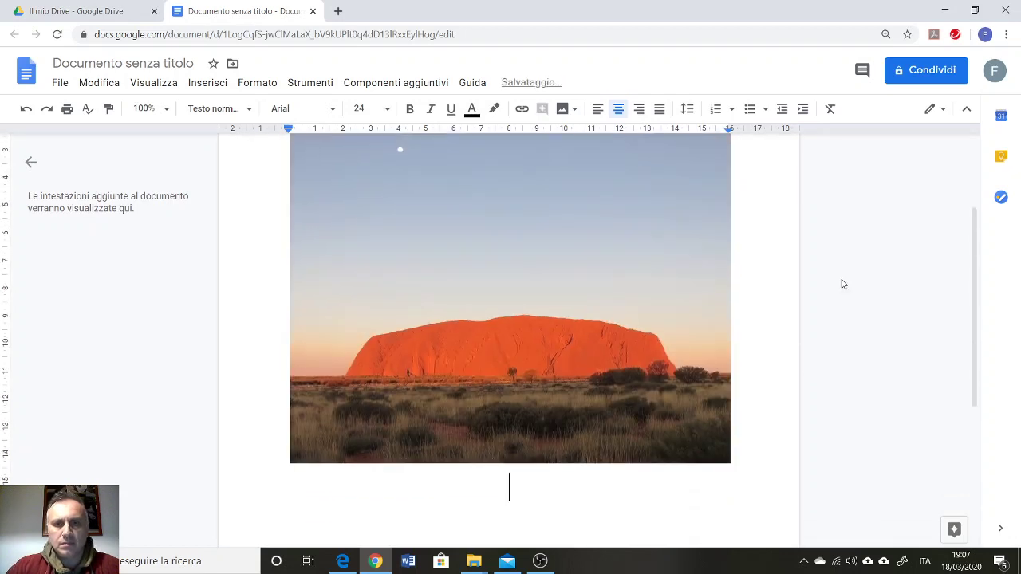
# - Insert blank lines between the title and the red rock photo to push the photo onto a following page
pyautogui.scroll(3, 479, 239)
pyautogui.click(566, 258)
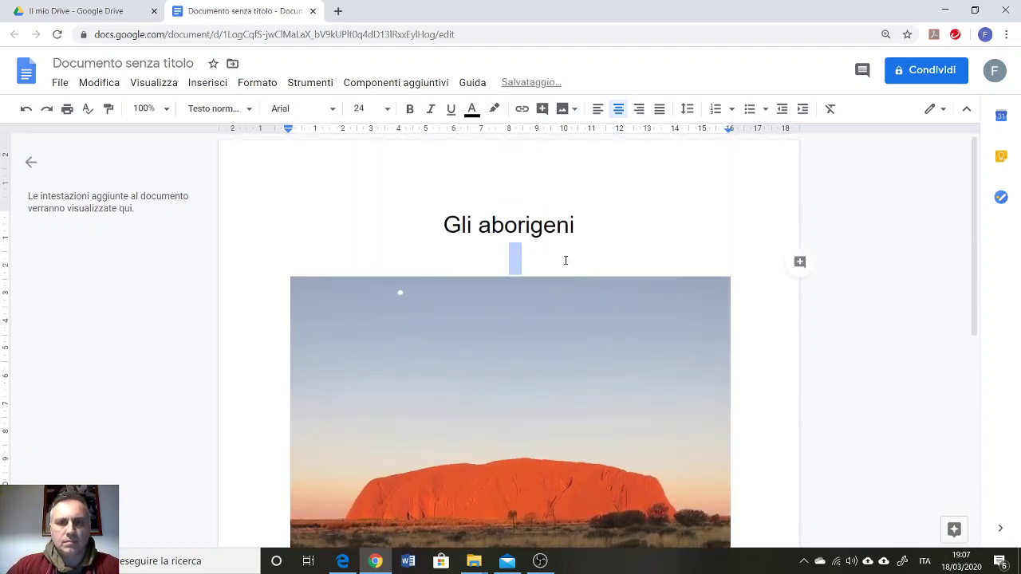
pyautogui.press('Return')
pyautogui.press('Return')
pyautogui.press('Return')
pyautogui.press('Return')
pyautogui.press('Return')
pyautogui.press('Return')
pyautogui.press('Return')
pyautogui.press('Return')
pyautogui.press('Return')
pyautogui.press('Return')
pyautogui.press('Return')
pyautogui.press('Return')
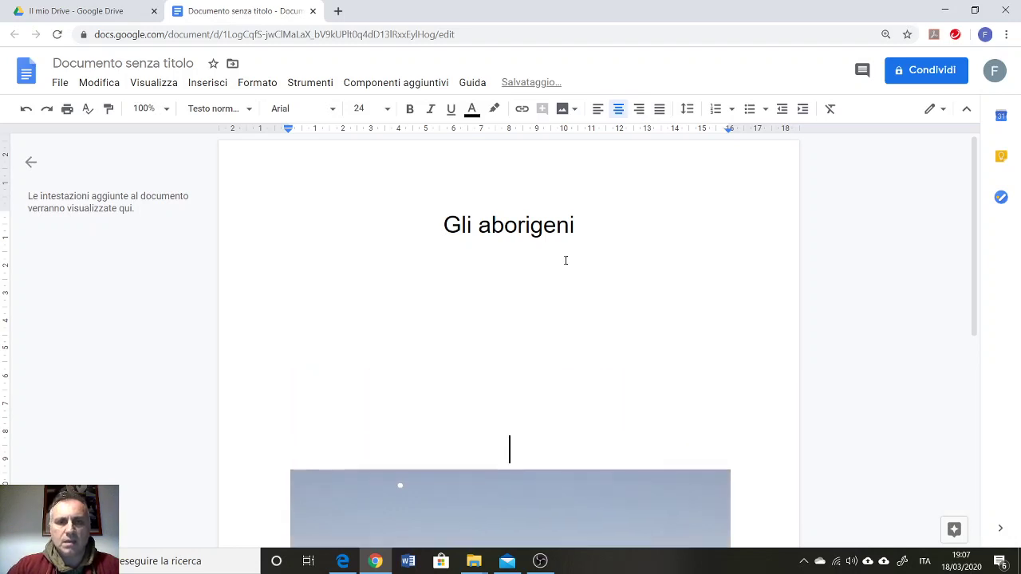
pyautogui.press('BackSpace')
pyautogui.press('BackSpace')
pyautogui.press('BackSpace')
pyautogui.press('BackSpace')
pyautogui.press('BackSpace')
pyautogui.press('BackSpace')
pyautogui.press('BackSpace')
pyautogui.press('BackSpace')
pyautogui.press('BackSpace')
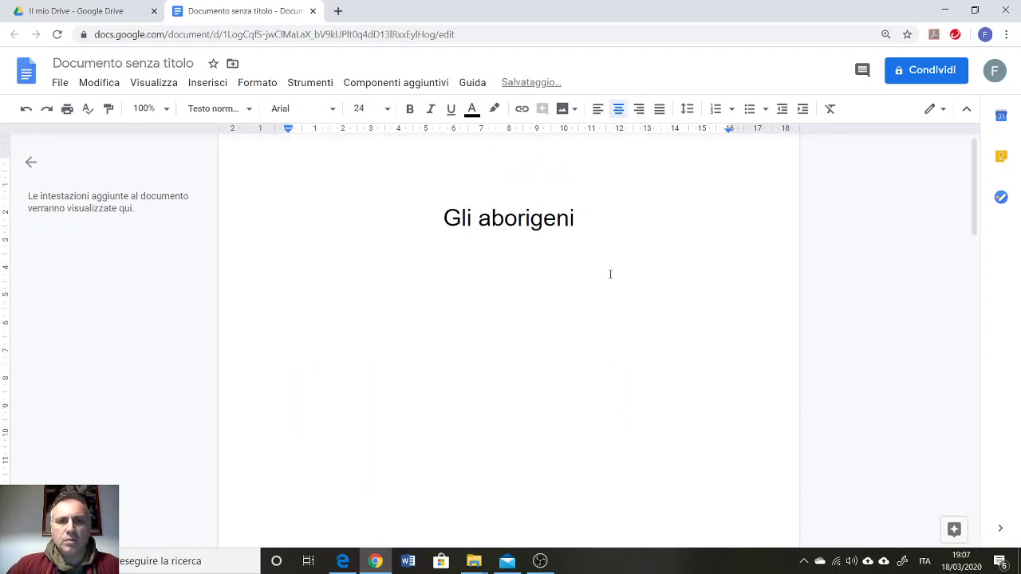
# - Open the web image search for "aborigeni" and insert the photo of the seated man playing a didgeridoo above the rock photo
pyautogui.click(203, 83)
pyautogui.moveTo(231, 109)
pyautogui.click(451, 138)
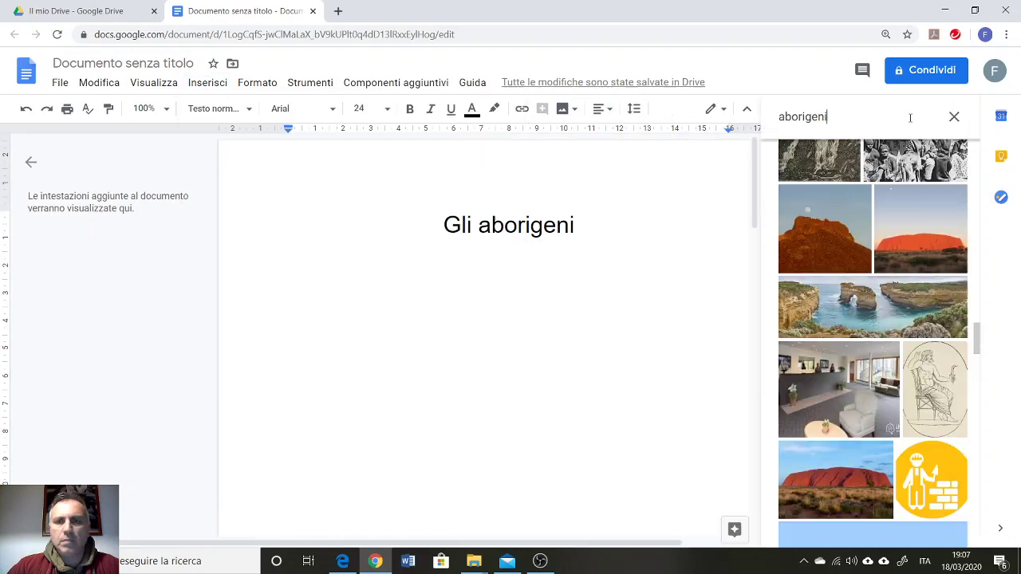
pyautogui.click(826, 190)
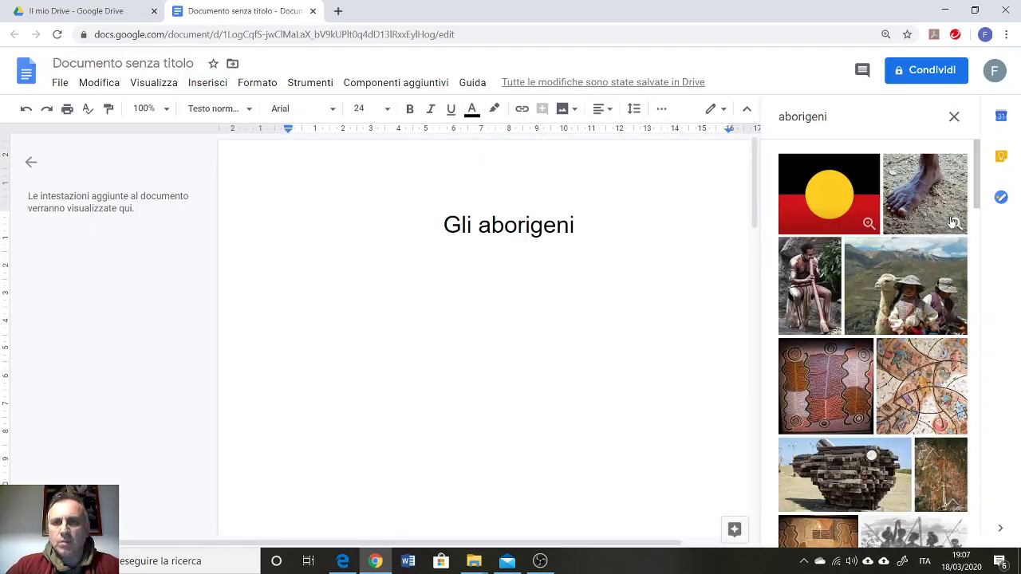
pyautogui.click(849, 291)
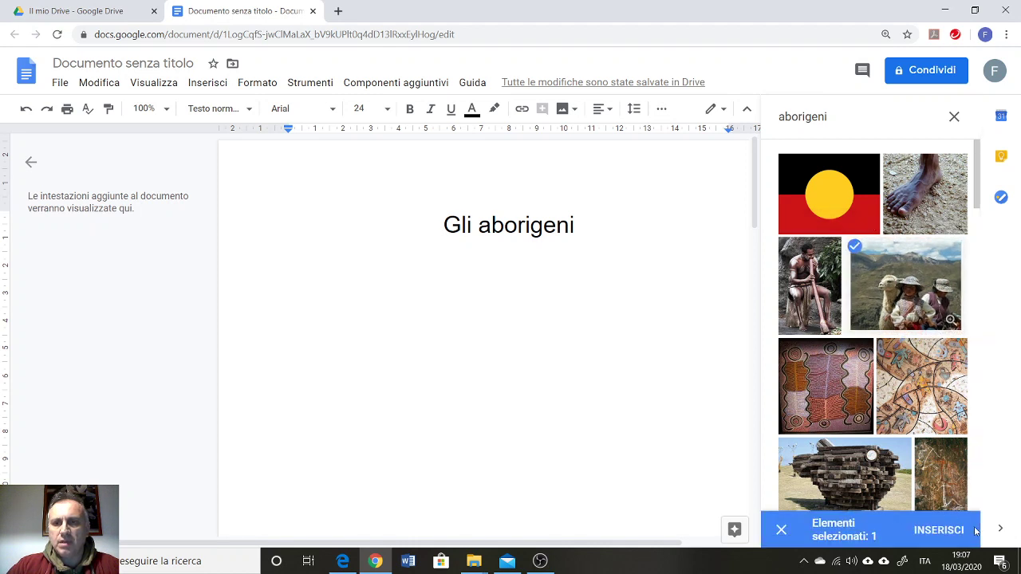
pyautogui.moveTo(827, 284); pyautogui.dragTo(633, 369)
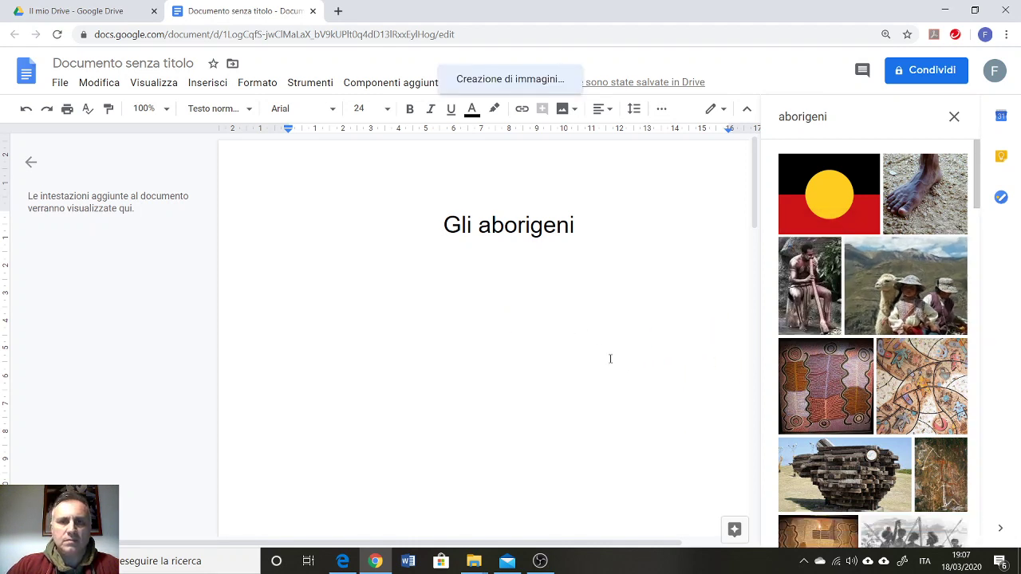
# - Shrink the didgeridoo photo proportionally so it fits on the first page below the title
pyautogui.scroll(-5, 622, 383)
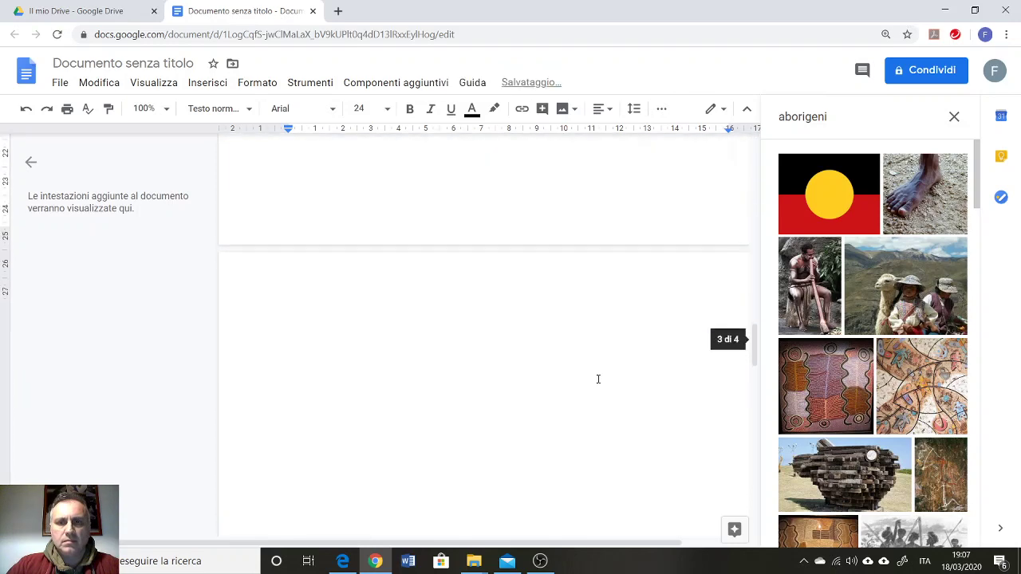
pyautogui.scroll(-10, 629, 394)
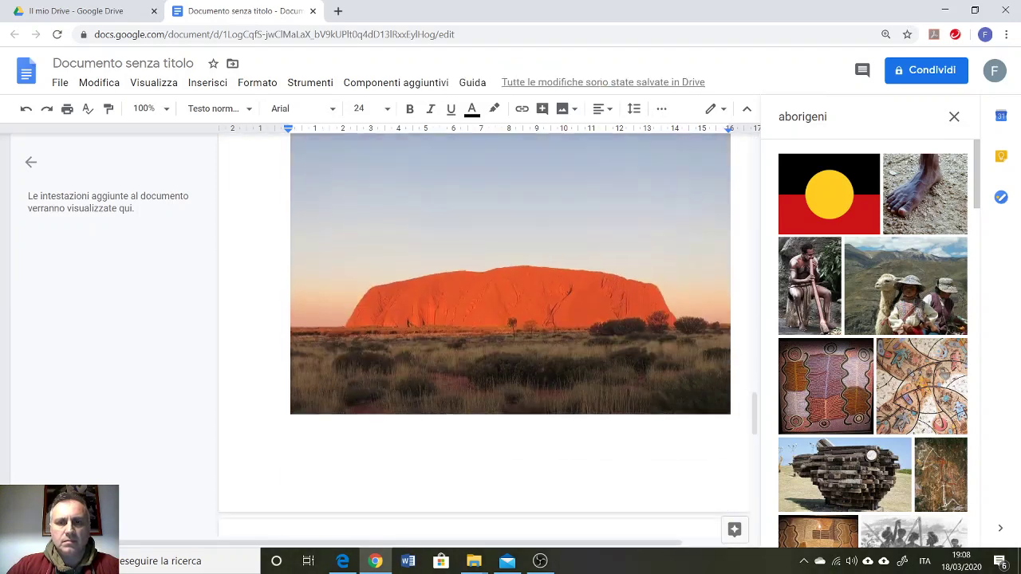
pyautogui.scroll(-2, 629, 394)
pyautogui.scroll(10, 611, 387)
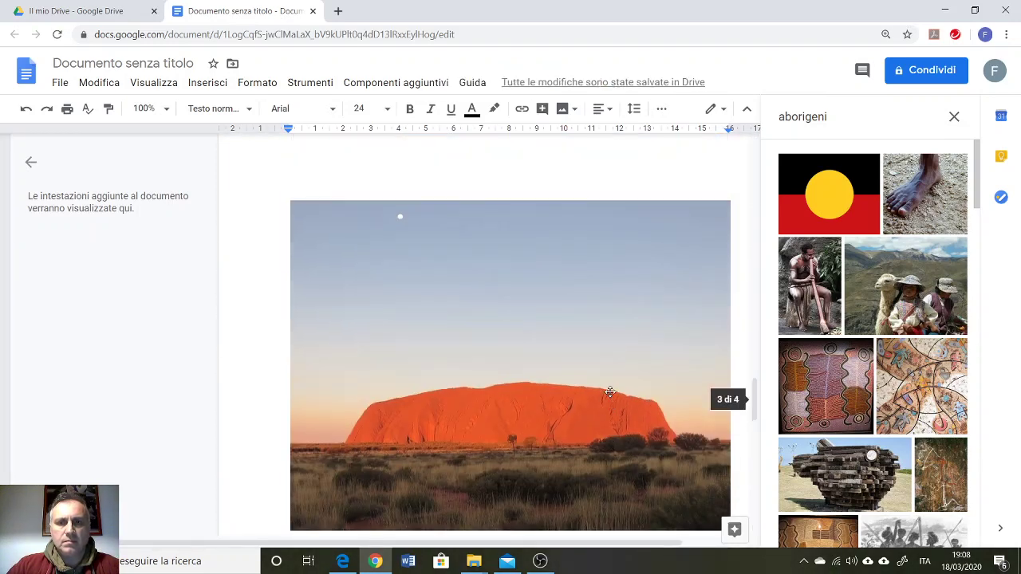
pyautogui.scroll(6, 612, 389)
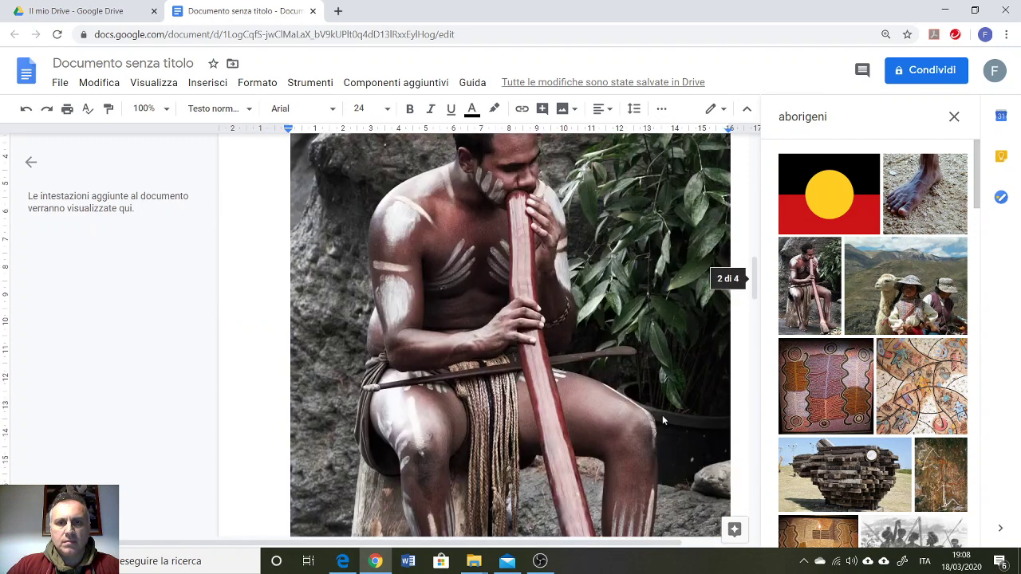
pyautogui.click(662, 415)
pyautogui.scroll(-2, 677, 418)
pyautogui.click(732, 377)
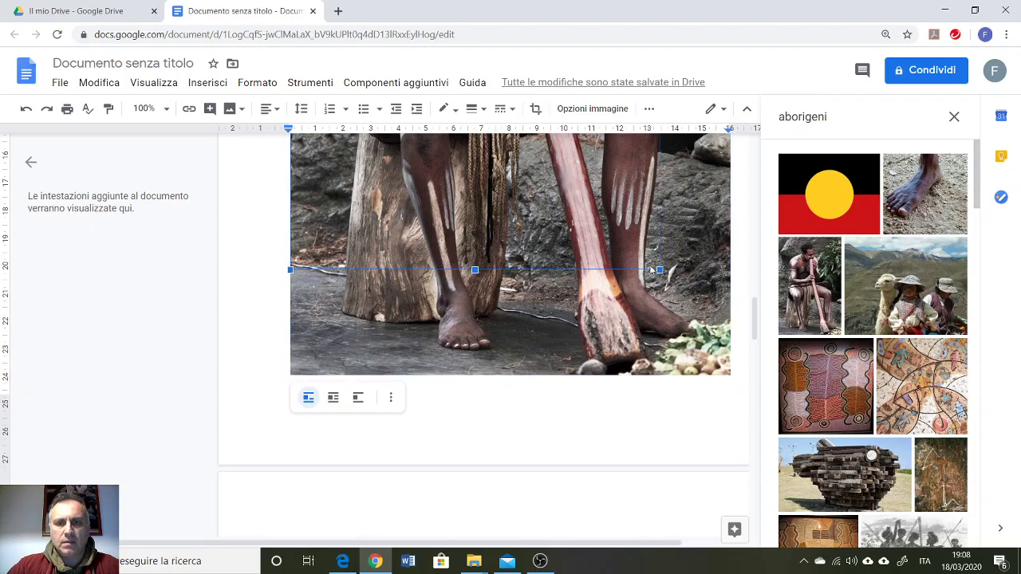
# - Delete the surplus blank lines above the red rock photo on the second page
pyautogui.press('Delete')
pyautogui.hotkey('ctrl', 'z')
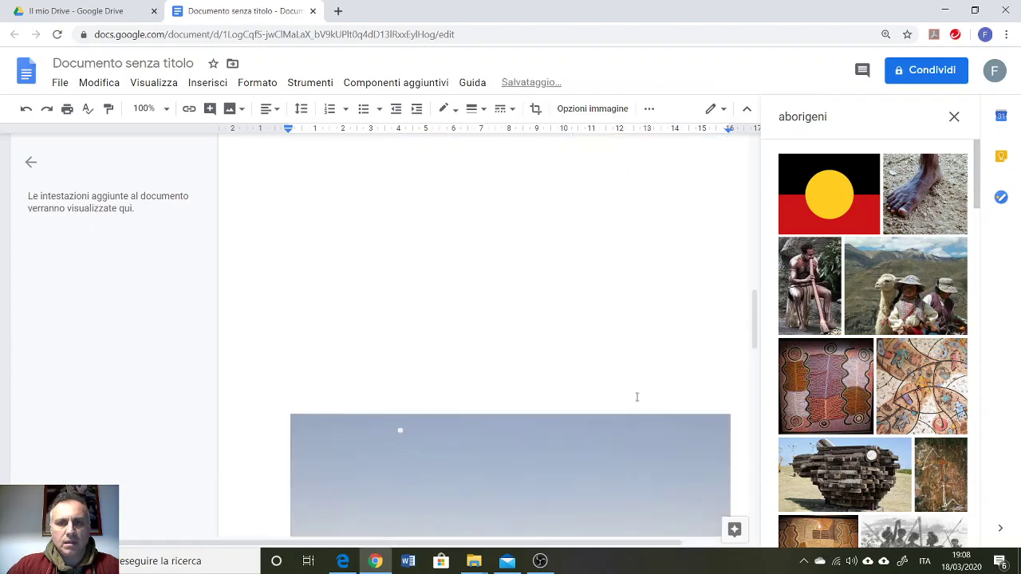
pyautogui.press('Delete')
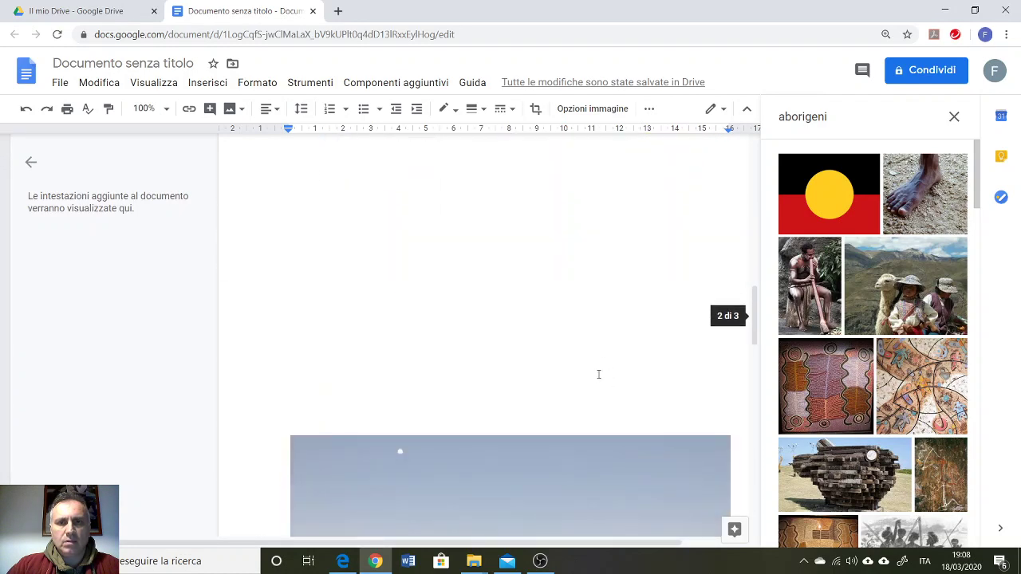
pyautogui.press('Delete')
pyautogui.press('Delete')
pyautogui.press('Delete')
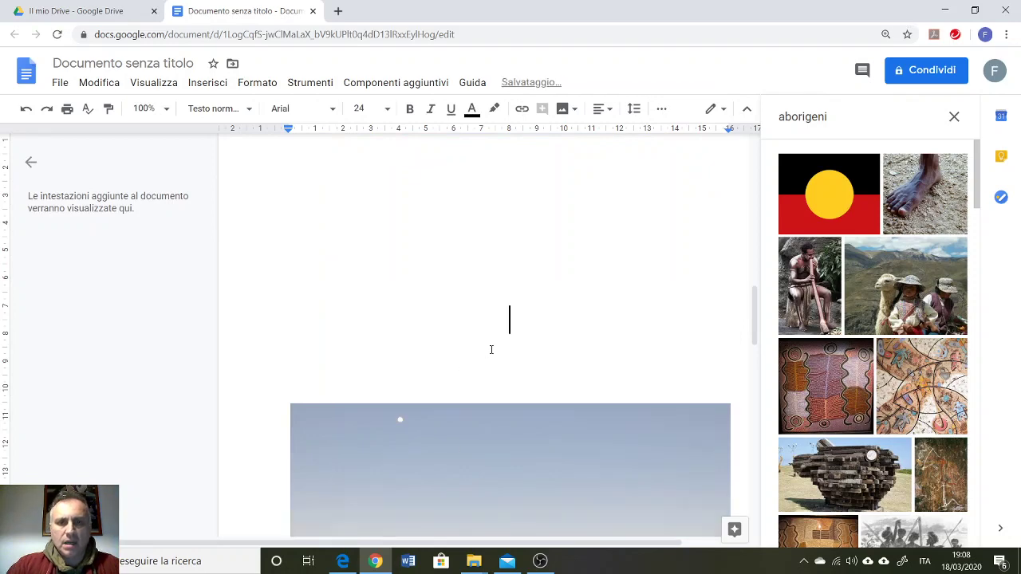
pyautogui.press('Delete')
pyautogui.press('Delete')
pyautogui.press('Delete')
pyautogui.press('Delete')
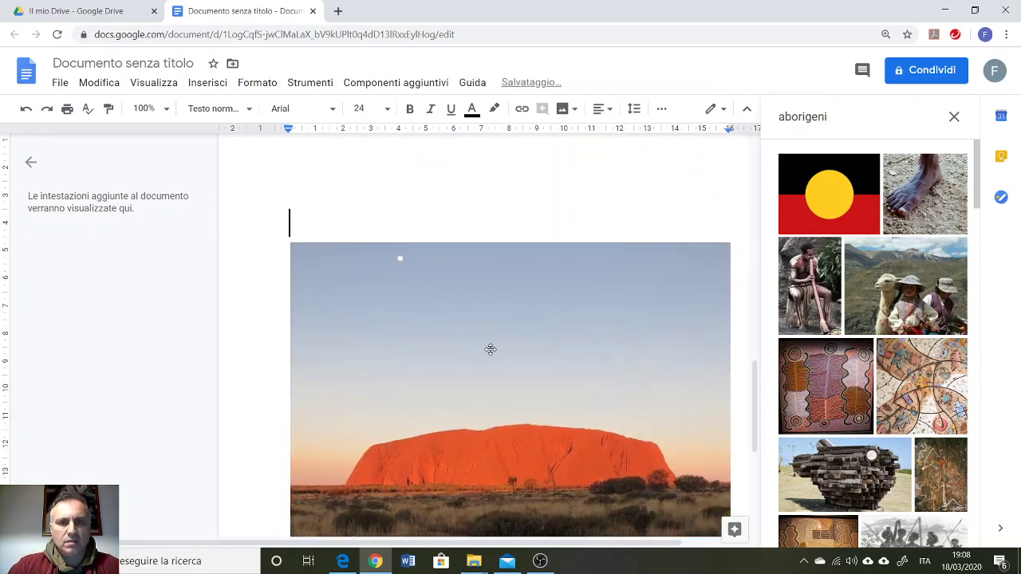
# - Start sharing the document and save it under the name "Gli aborigeni"
pyautogui.scroll(-4, 479, 390)
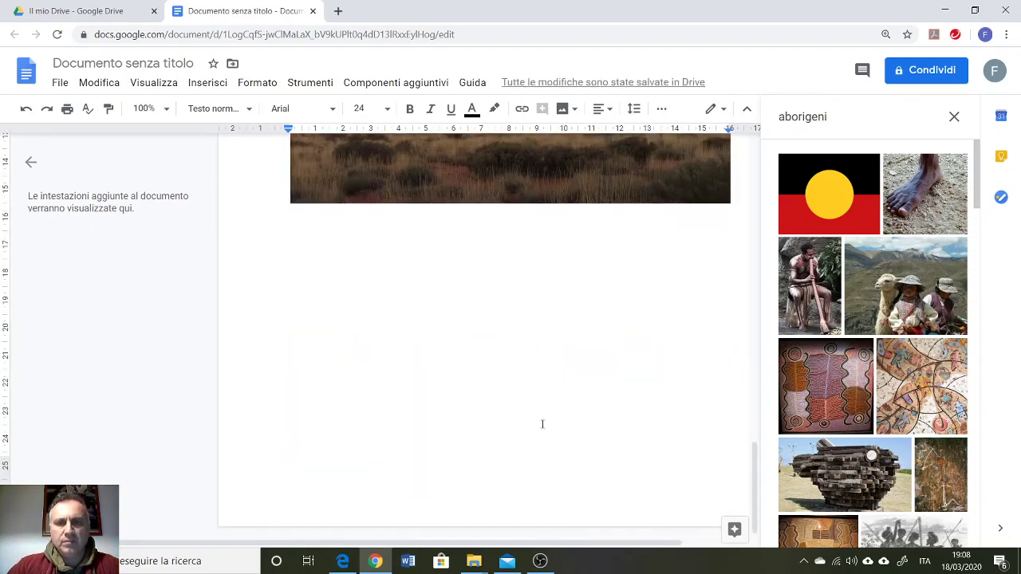
pyautogui.scroll(6, 550, 426)
pyautogui.scroll(10, 554, 426)
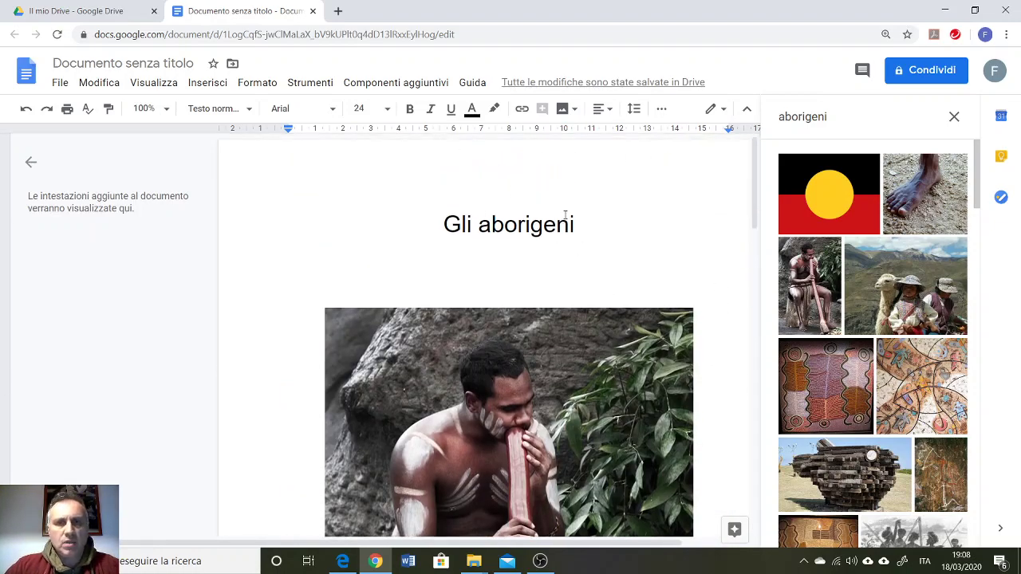
pyautogui.click(944, 71)
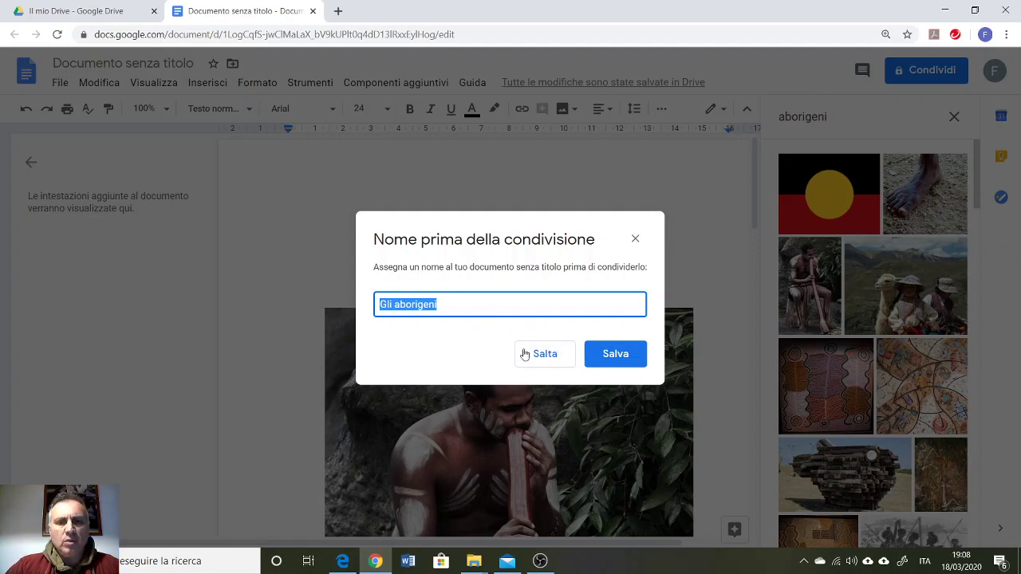
pyautogui.click(594, 356)
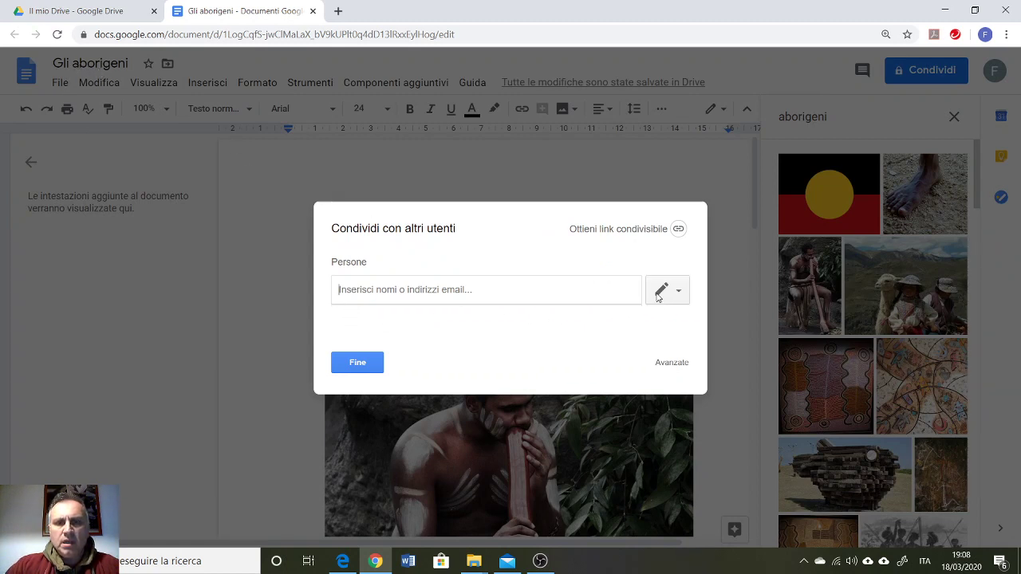
# - Set the document's advanced link sharing to "Attivo - Pubblico sul Web" and finish the sharing settings
pyautogui.click(674, 363)
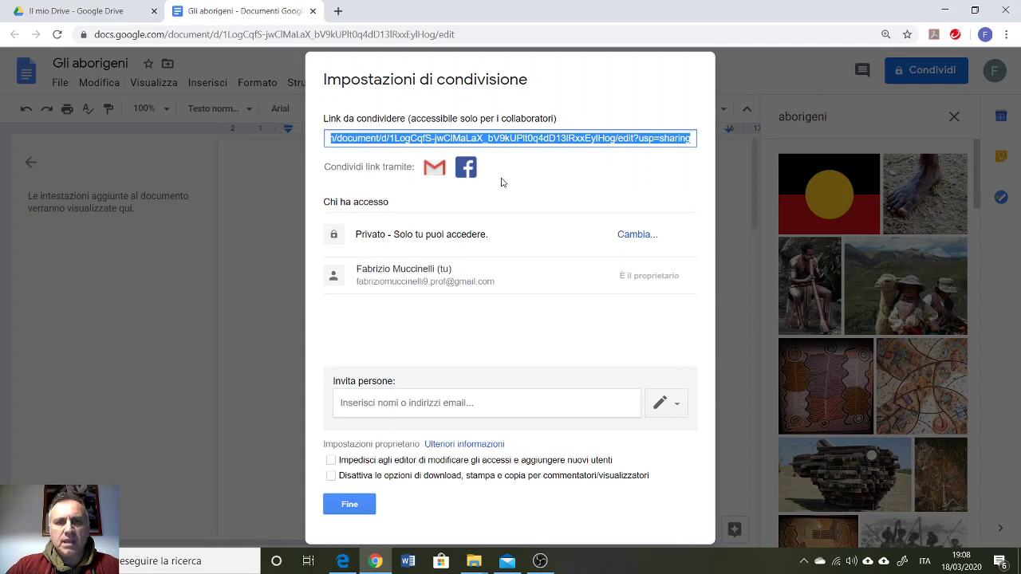
pyautogui.click(638, 238)
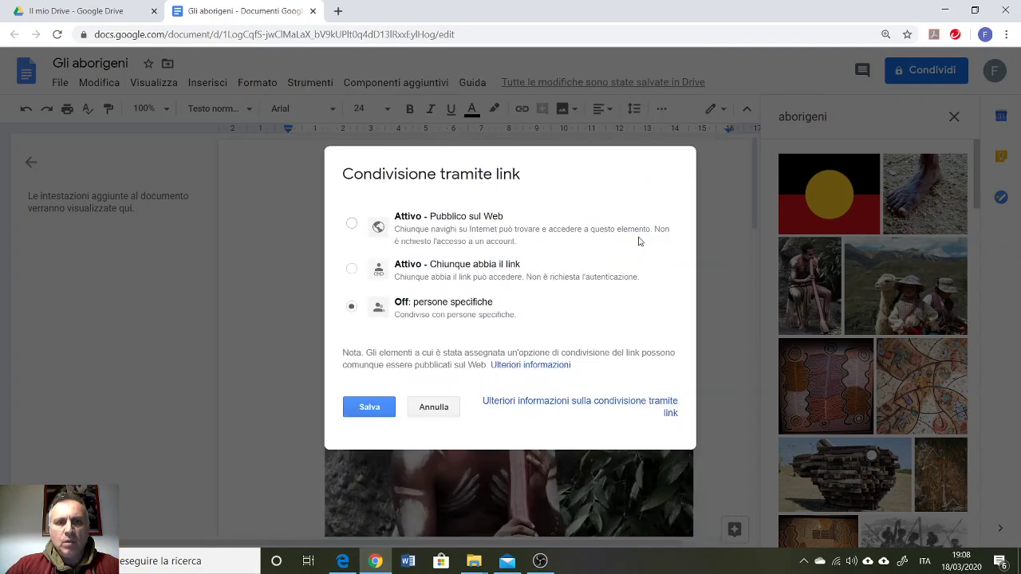
pyautogui.click(352, 224)
pyautogui.click(368, 431)
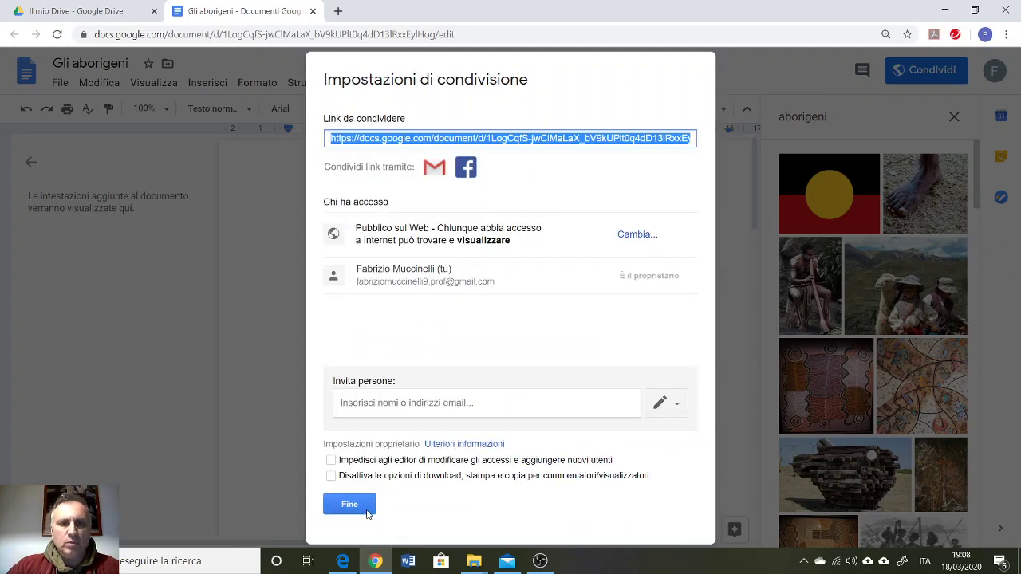
pyautogui.click(360, 509)
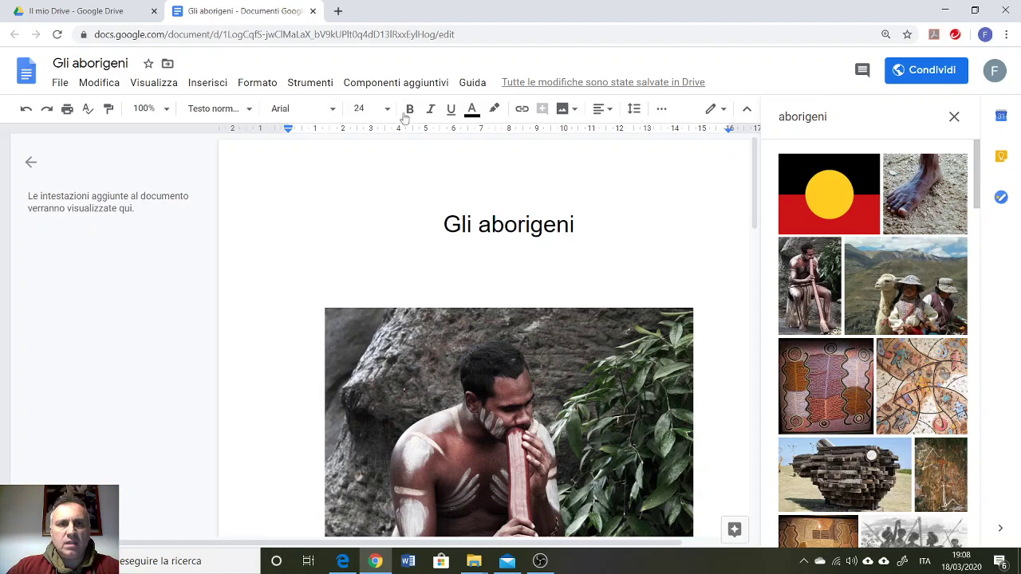
# - Close the document and open the 1A folder in Il mio Drive
pyautogui.click(314, 12)
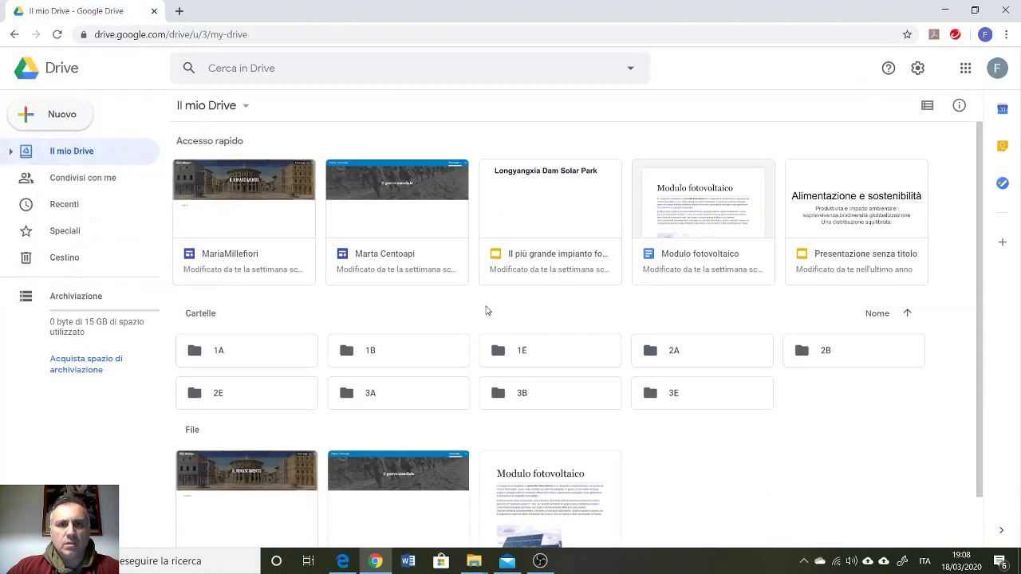
pyautogui.click(277, 354)
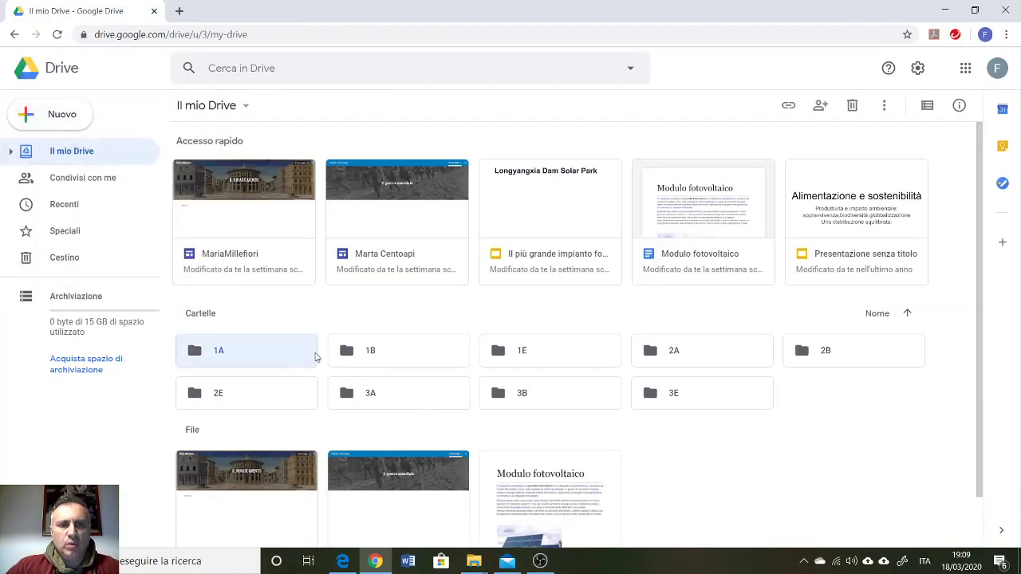
pyautogui.doubleClick(255, 359)
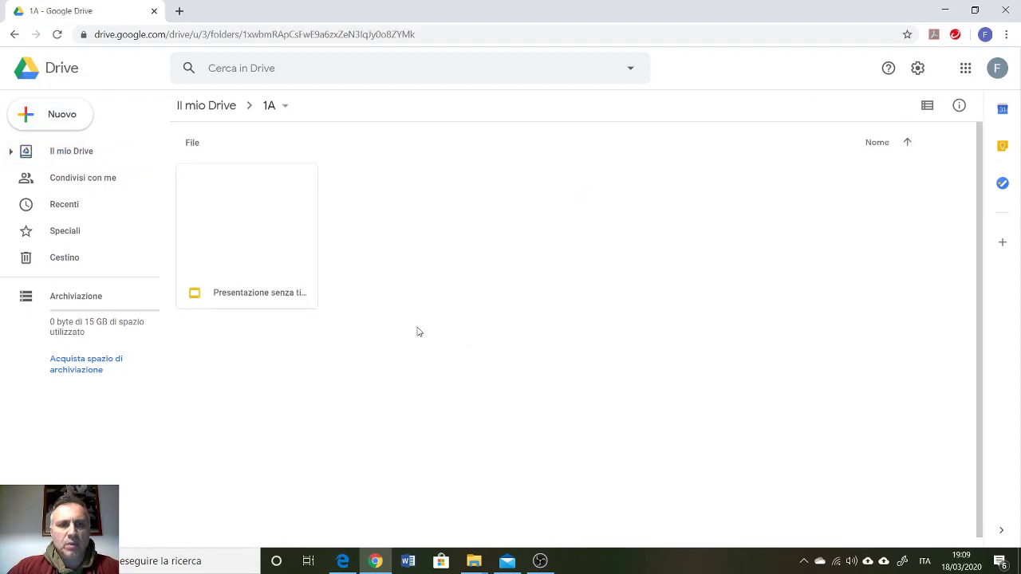
# - Upload CILINDRI ASS MONOMETRICA.jpg, ESAGONI E PENTAGONI.jpg, PENTAGONO INSCRITTO.jpg and TRONCO DI CONO.jpg from the Download folder into 1A
pyautogui.rightClick(460, 270)
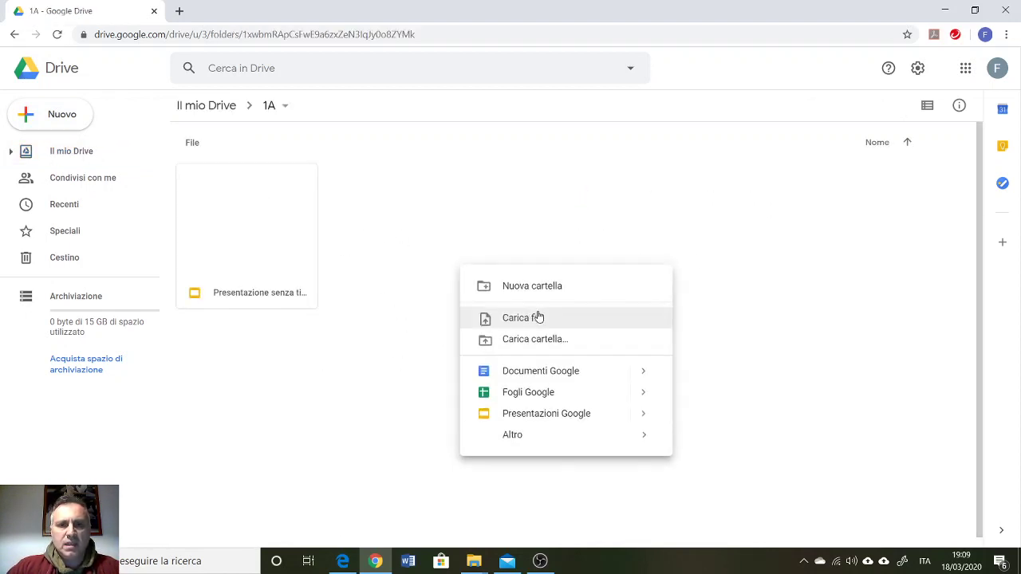
pyautogui.click(545, 323)
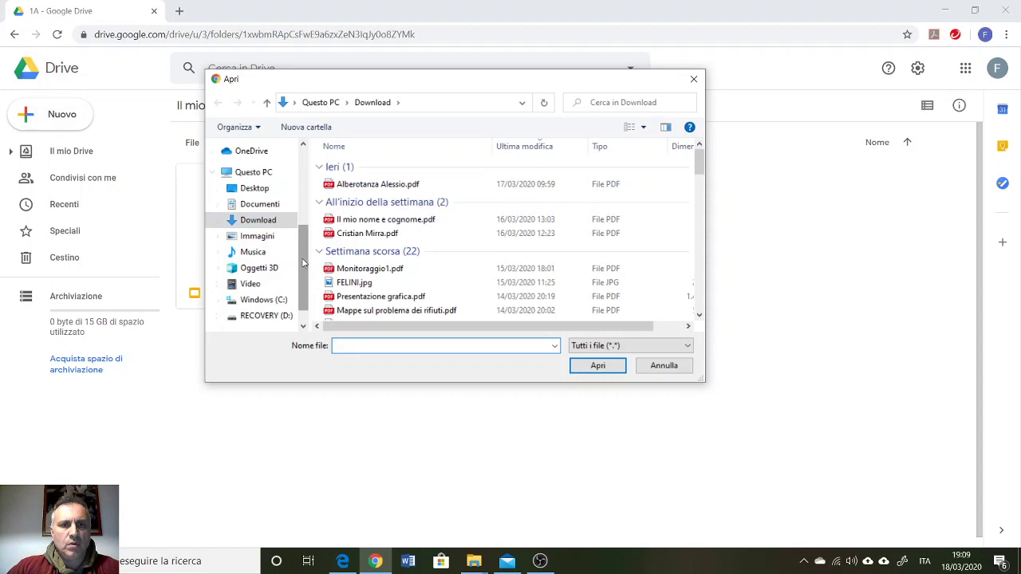
pyautogui.scroll(-7, 401, 271)
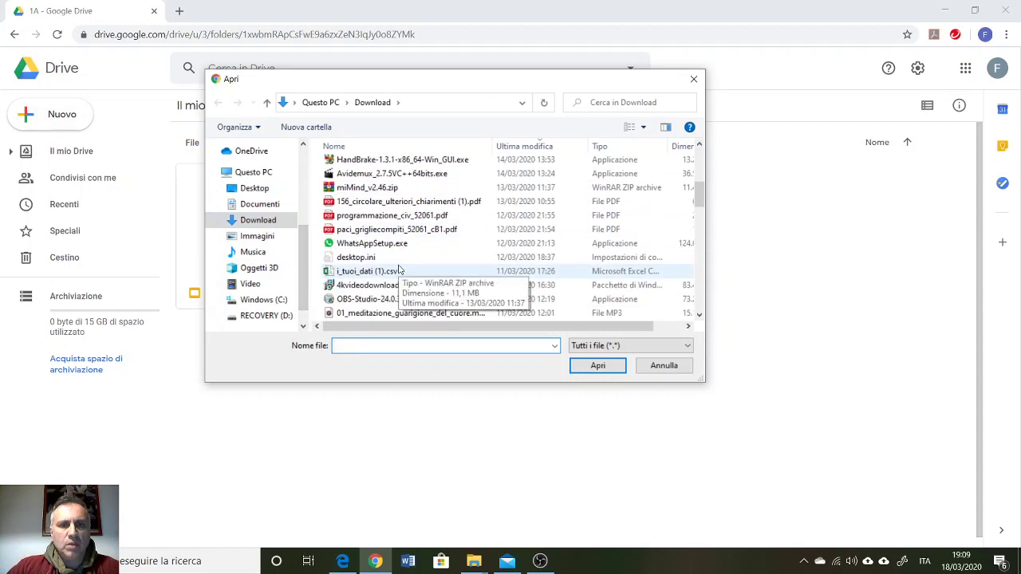
pyautogui.scroll(-8, 401, 271)
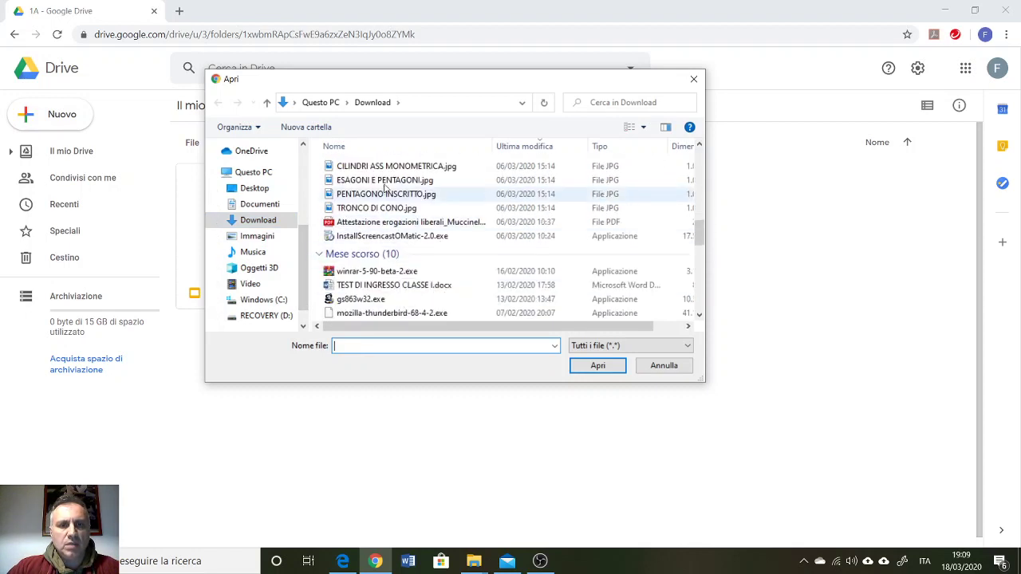
pyautogui.click(383, 167)
pyautogui.keyDown('shift'); pyautogui.click(395, 210); pyautogui.keyUp('shift')
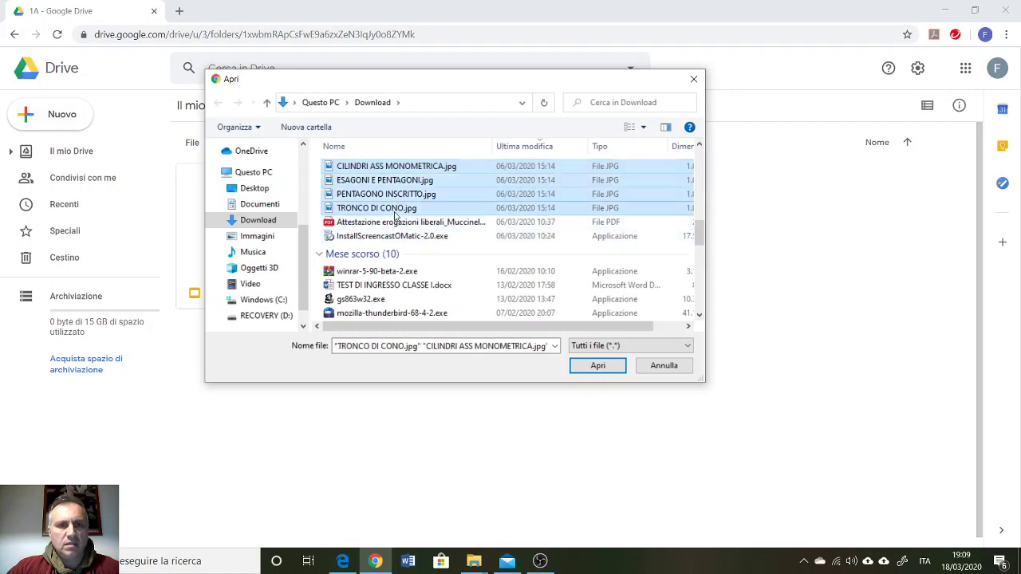
pyautogui.click(599, 367)
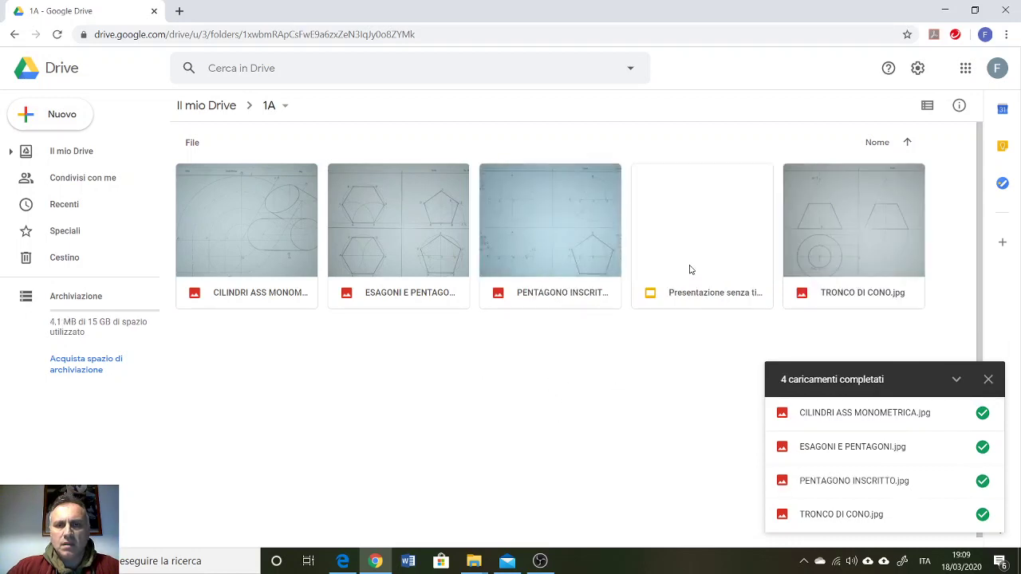
# - Remove the untitled presentation from the 1A folder
pyautogui.click(690, 270)
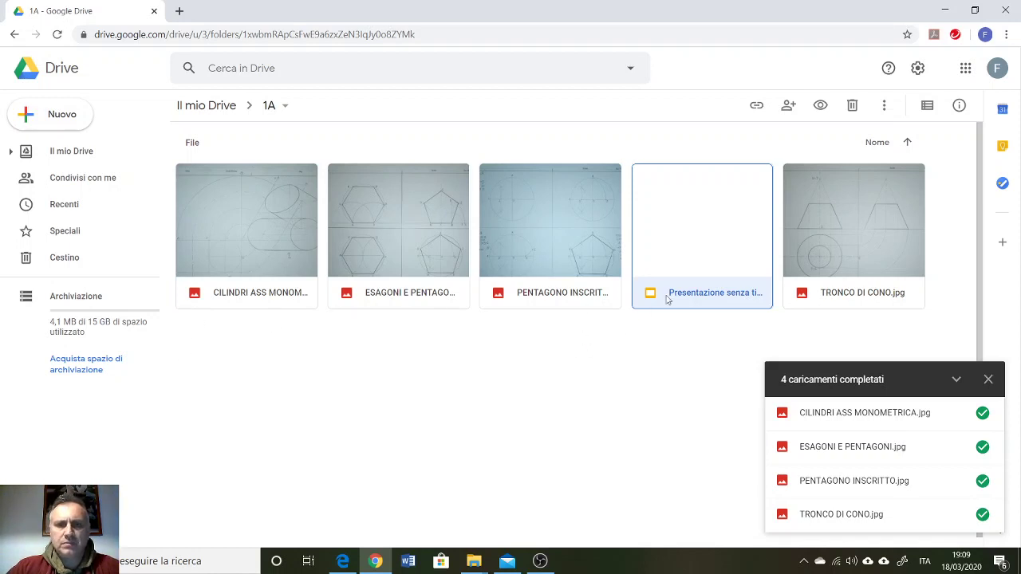
pyautogui.rightClick(693, 273)
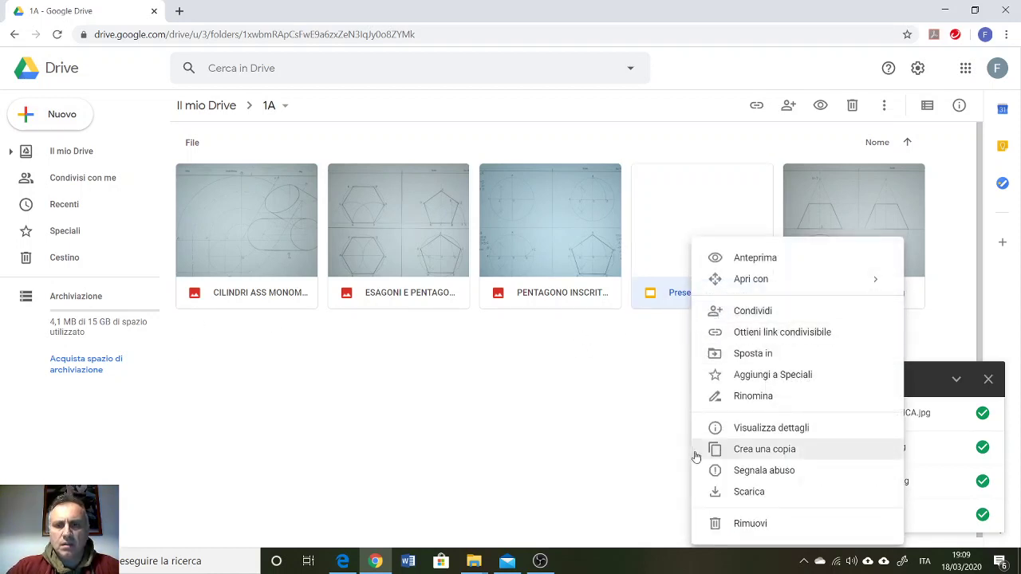
pyautogui.click(763, 525)
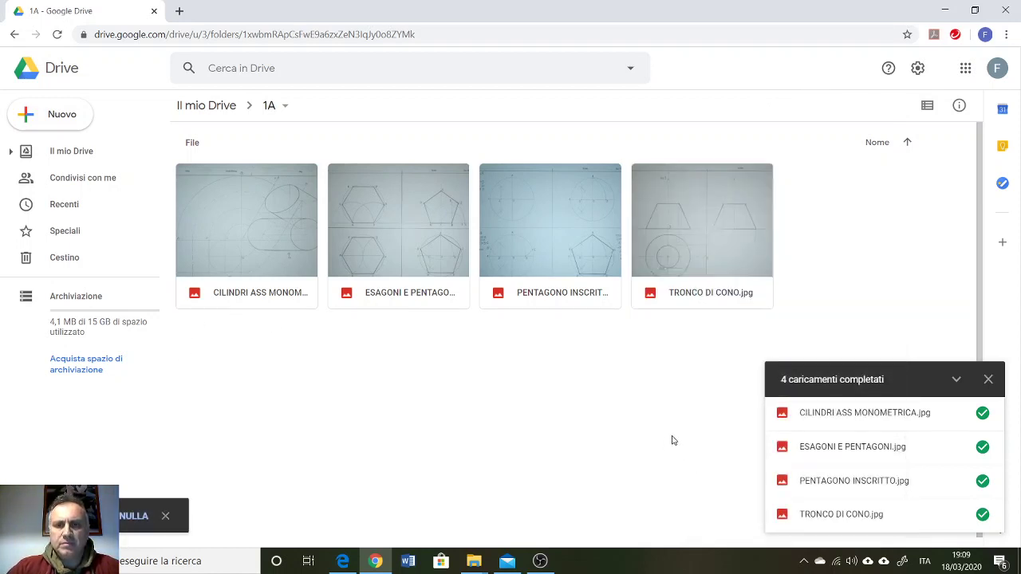
# - Return to Il mio Drive and set the 1A folder's advanced link sharing to "Attivo - Pubblico sul Web", finishing the sharing settings
pyautogui.click(226, 112)
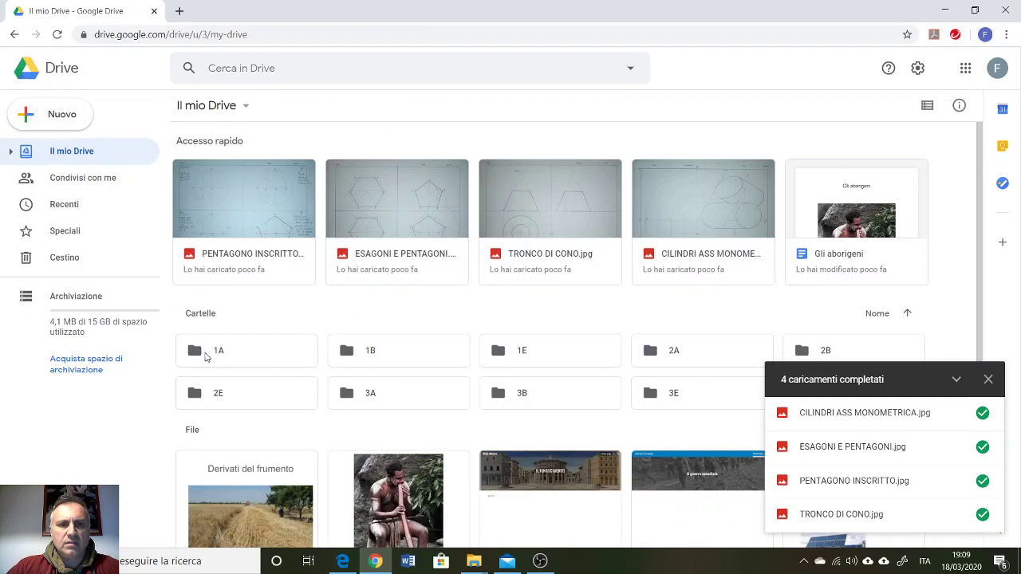
pyautogui.click(206, 356)
pyautogui.rightClick(235, 357)
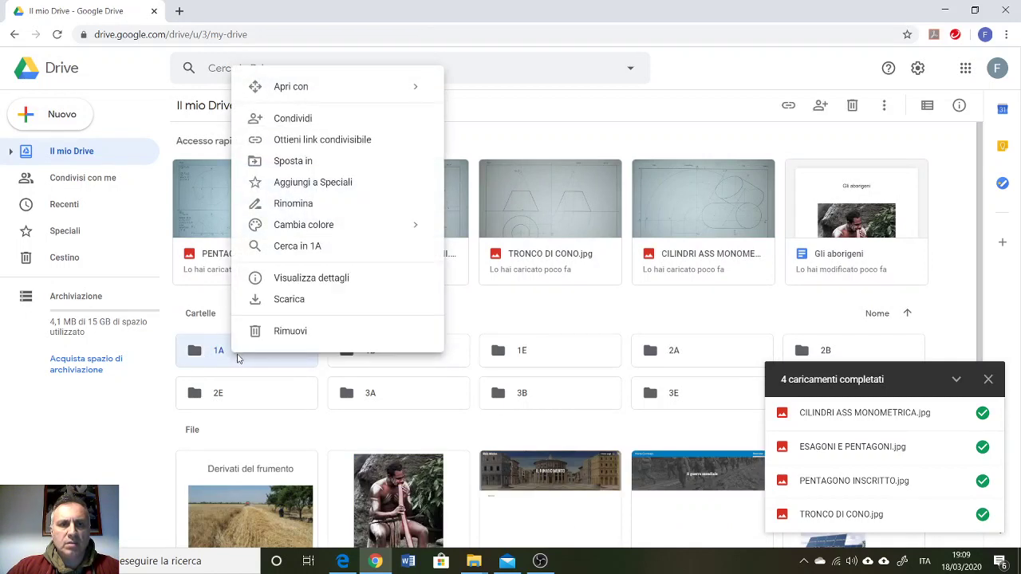
pyautogui.click(337, 121)
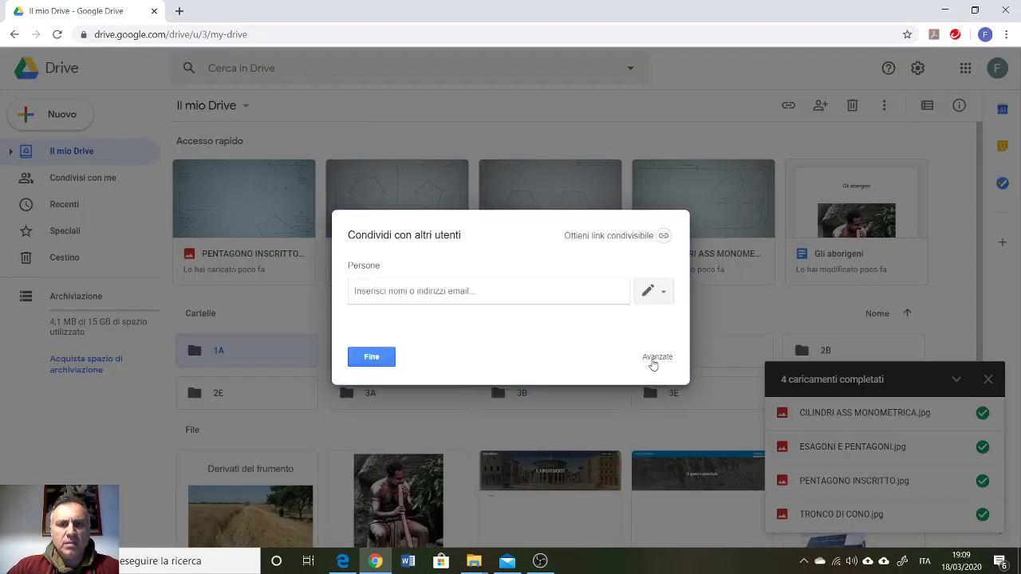
pyautogui.click(659, 359)
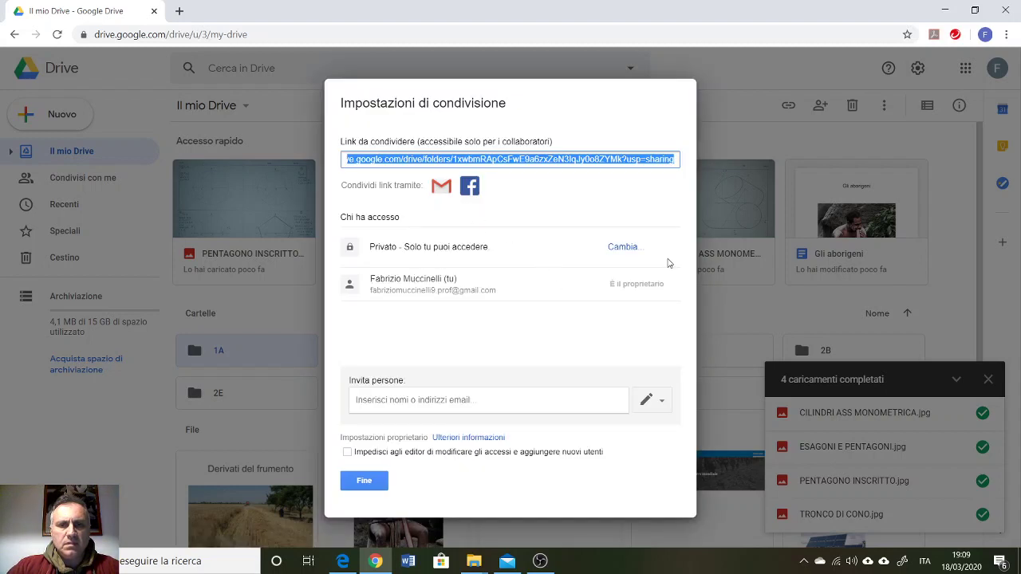
pyautogui.click(623, 248)
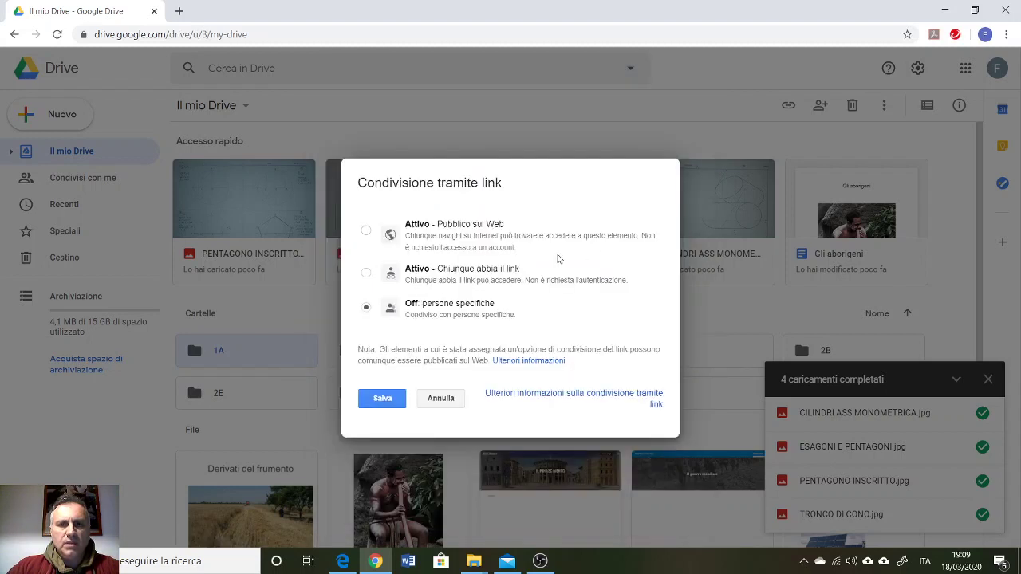
pyautogui.click(366, 231)
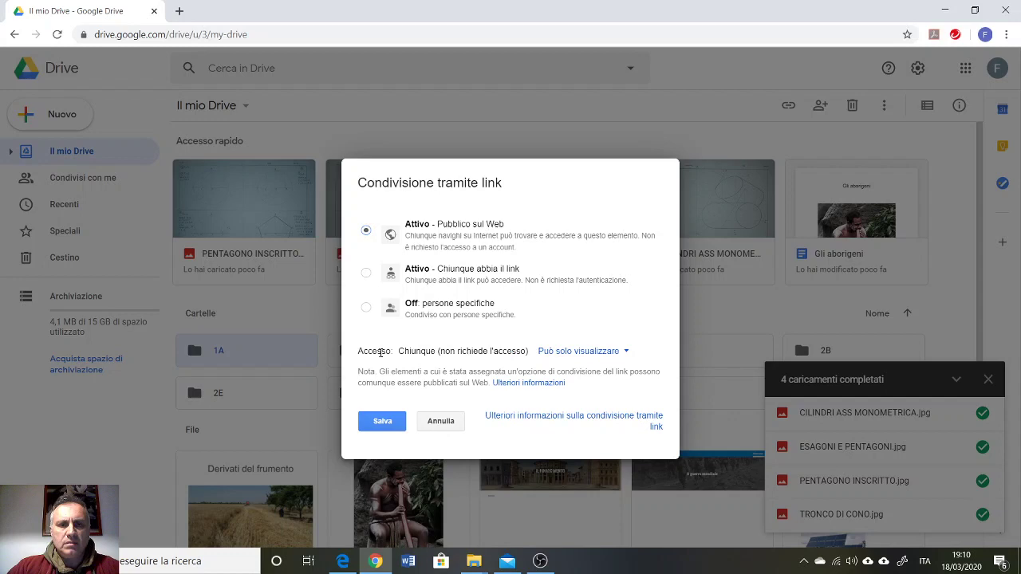
pyautogui.click(383, 423)
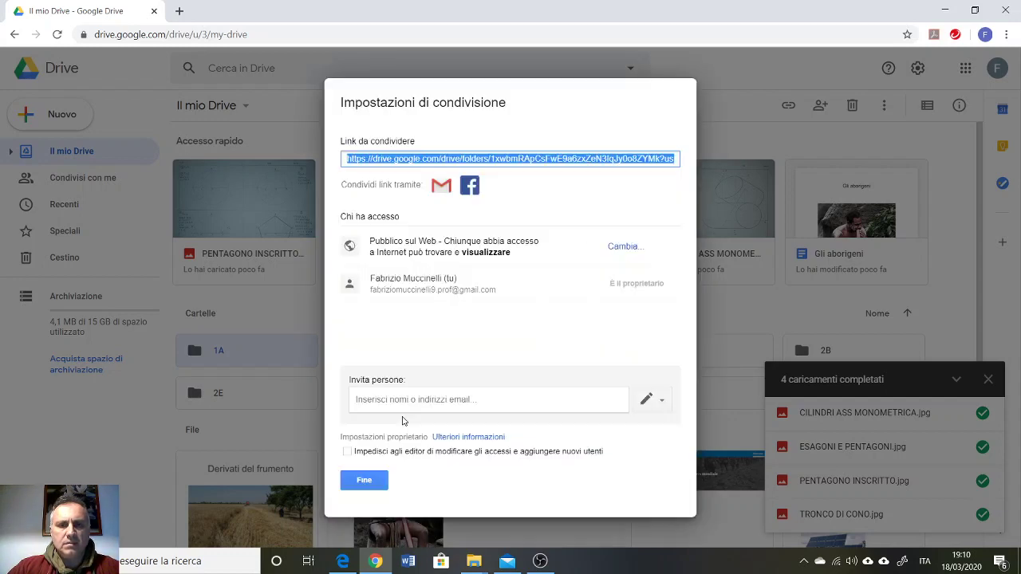
pyautogui.click(371, 479)
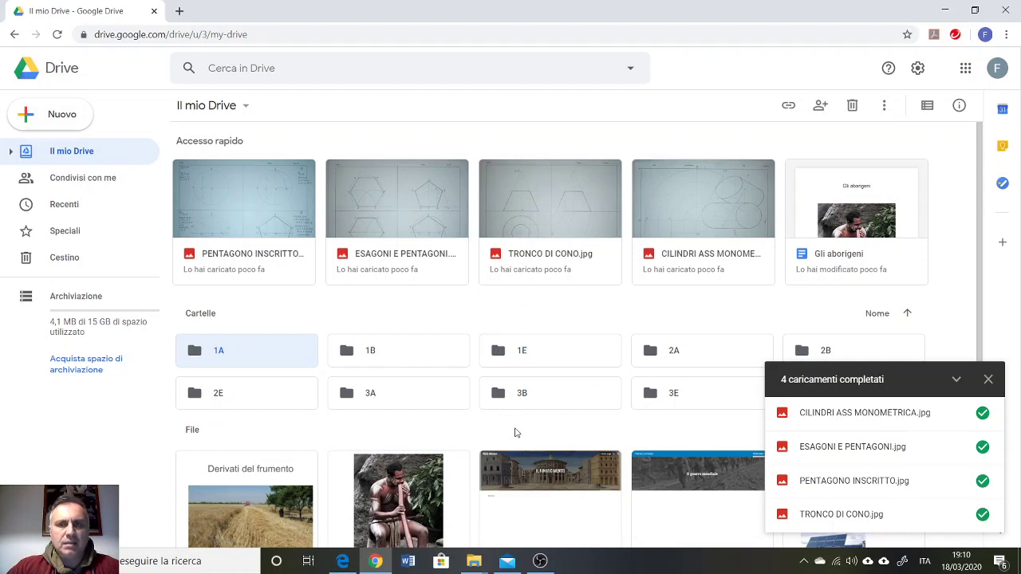
pyautogui.scroll(-1, 519, 415)
pyautogui.scroll(1, 494, 407)
pyautogui.click(240, 105)
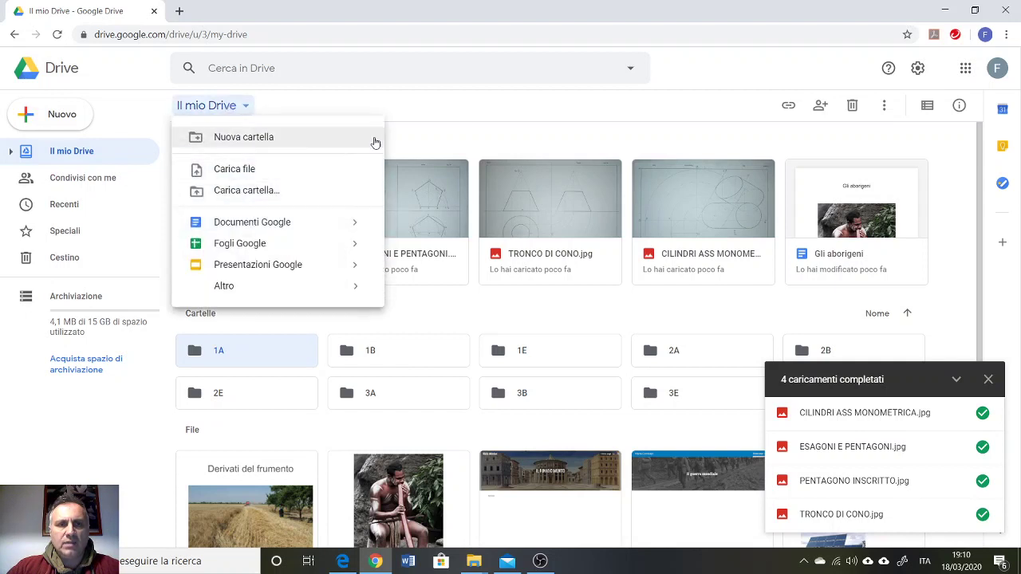
pyautogui.click(476, 213)
# - Reload Il mio Drive, dismiss the list of completed uploads and open the "IL RINASCIMENTO" site for editing
pyautogui.click(84, 150)
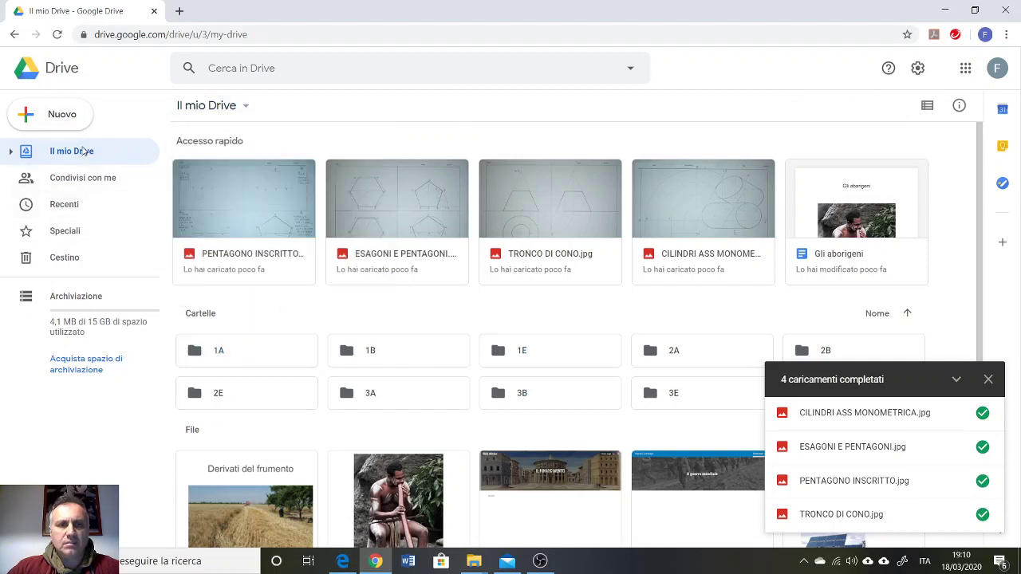
pyautogui.scroll(-1, 552, 517)
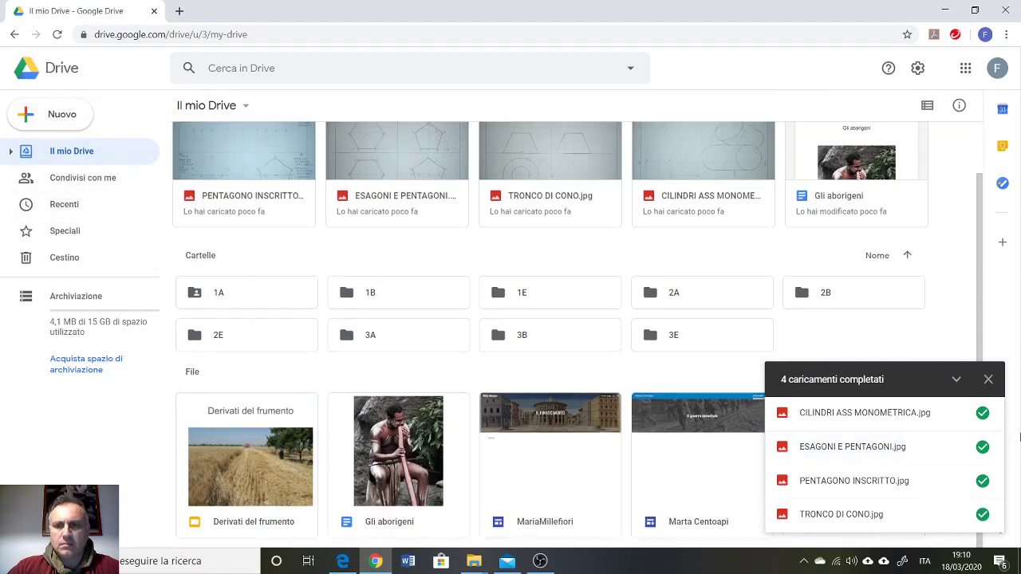
pyautogui.click(989, 379)
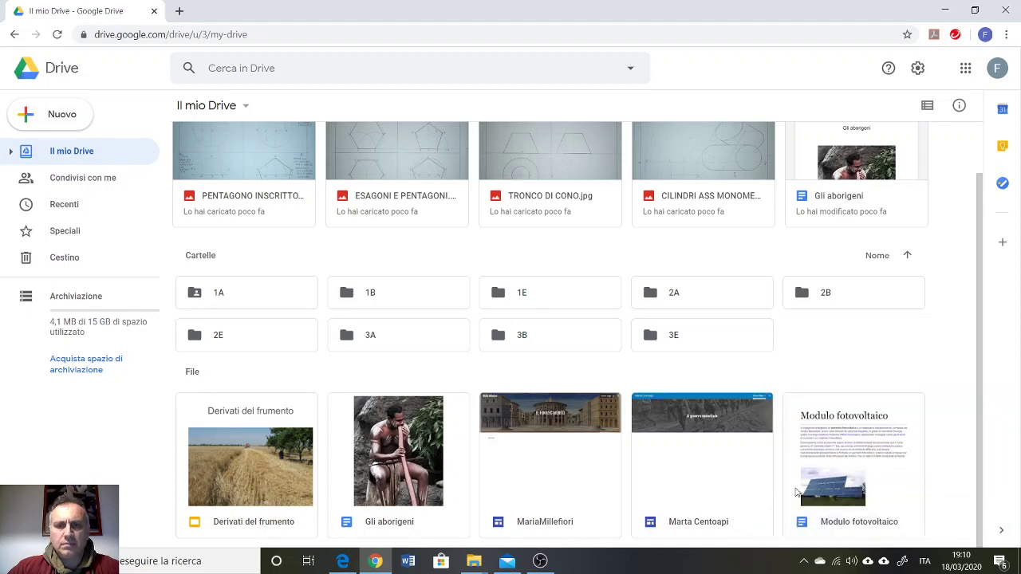
pyautogui.doubleClick(561, 433)
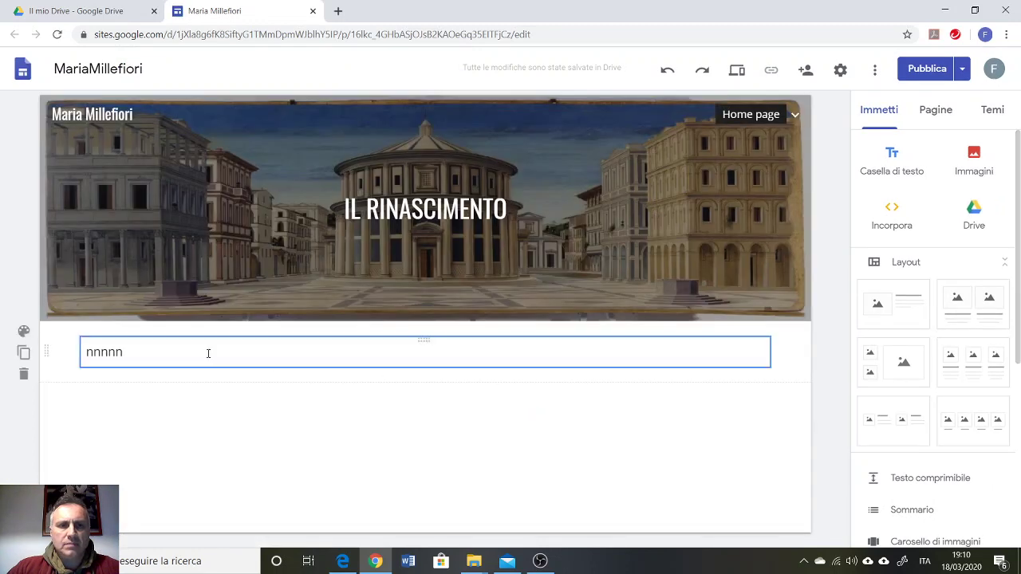
# - Clear the "nnnnn" text below the home page header and delete its empty section
pyautogui.click(166, 358)
pyautogui.press('BackSpace')
pyautogui.press('BackSpace')
pyautogui.press('BackSpace')
pyautogui.press('BackSpace')
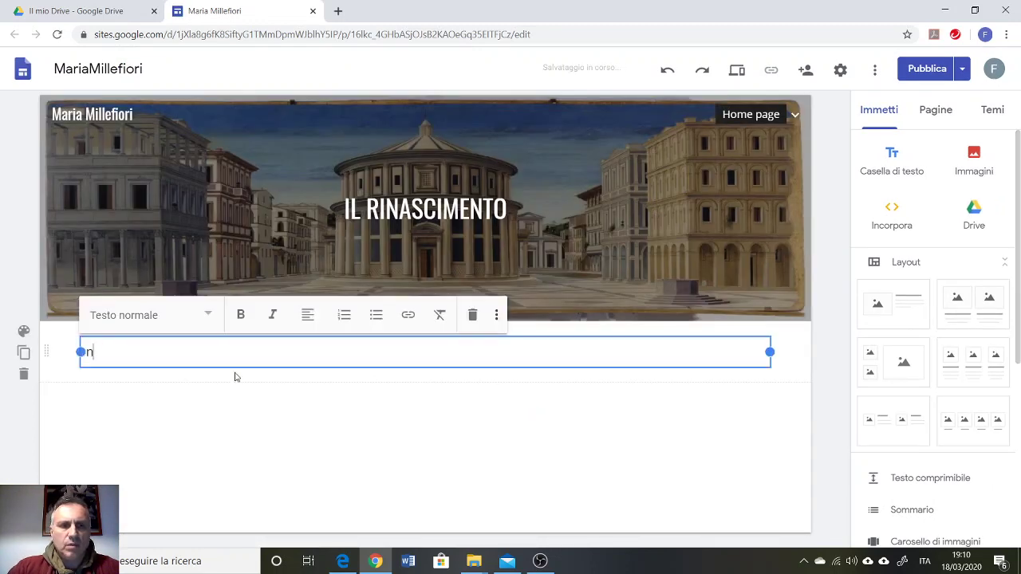
pyautogui.click(531, 372)
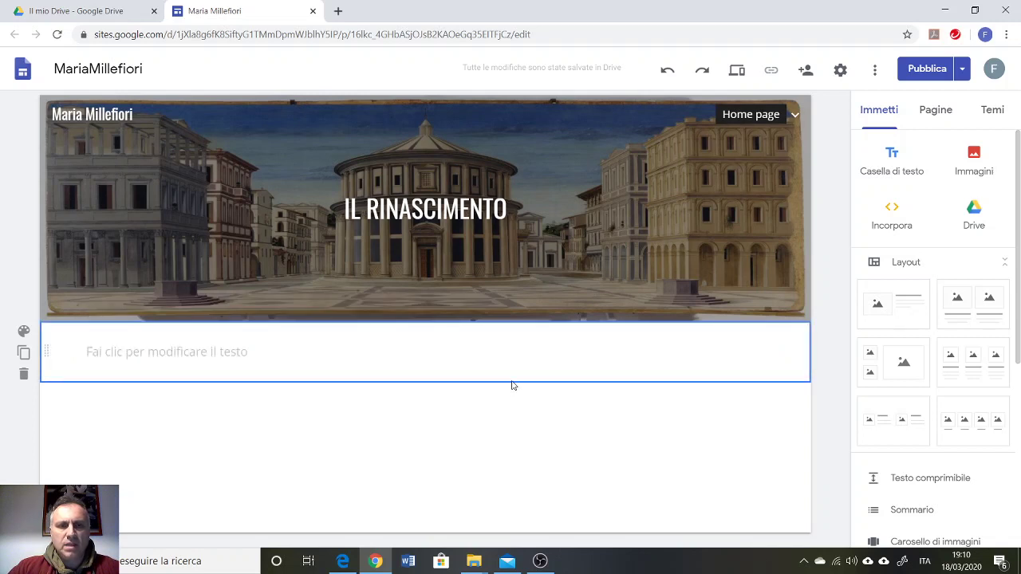
pyautogui.click(23, 377)
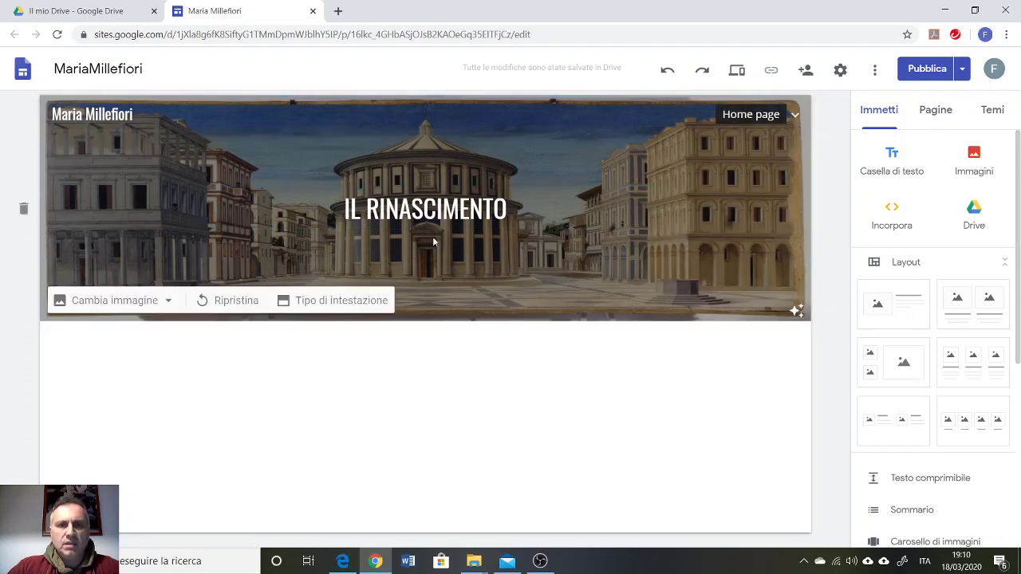
# - Examine the site's Italiano and Arte subpages, return to the home page, and look through the Italiano page's content
pyautogui.moveTo(786, 119)
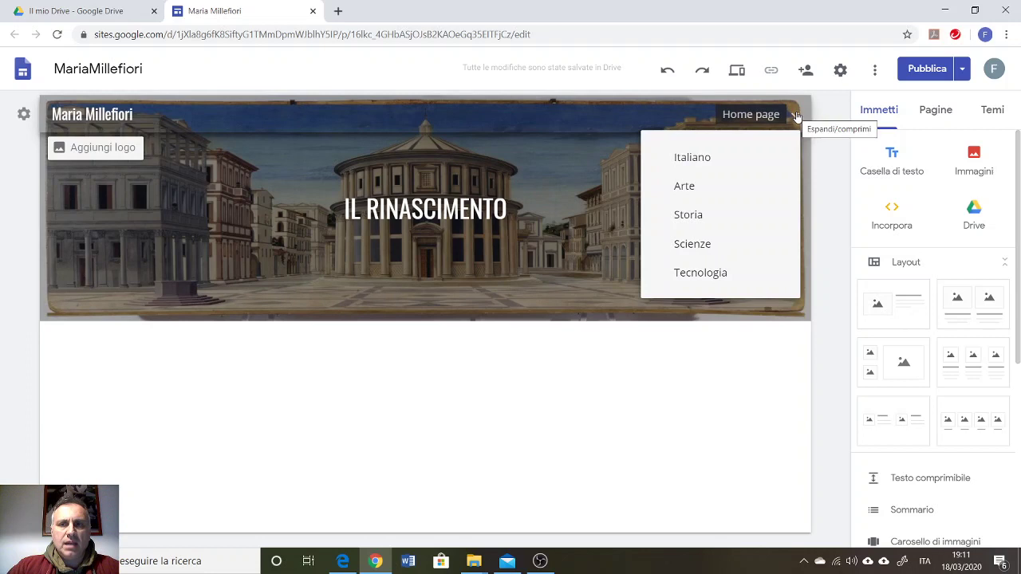
pyautogui.click(709, 162)
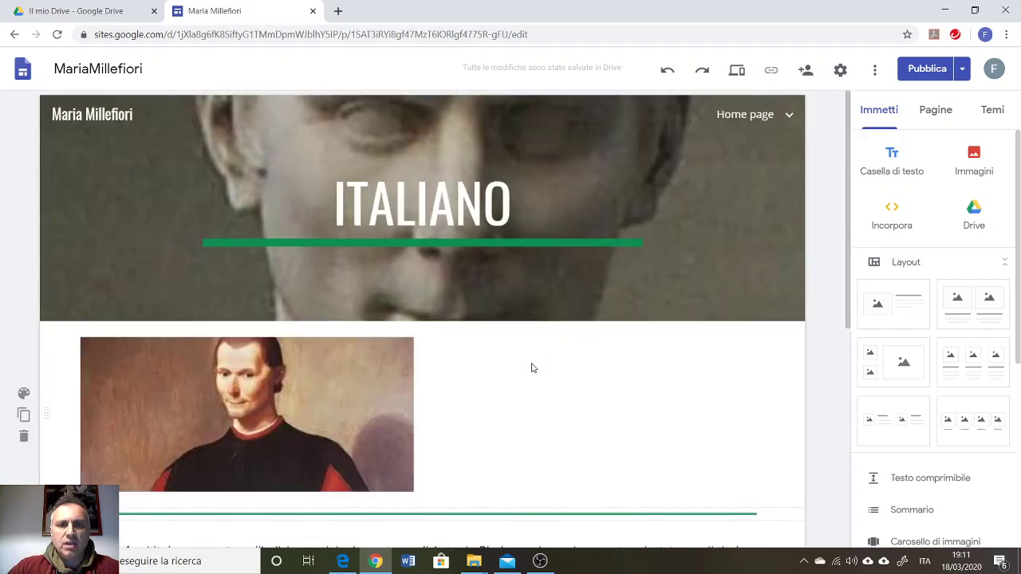
pyautogui.moveTo(790, 115)
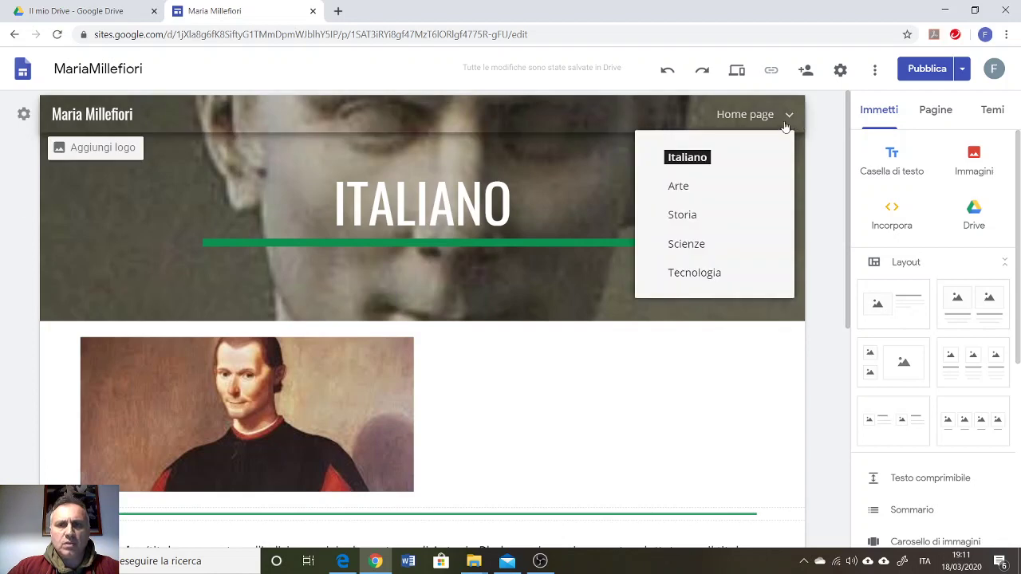
pyautogui.click(693, 186)
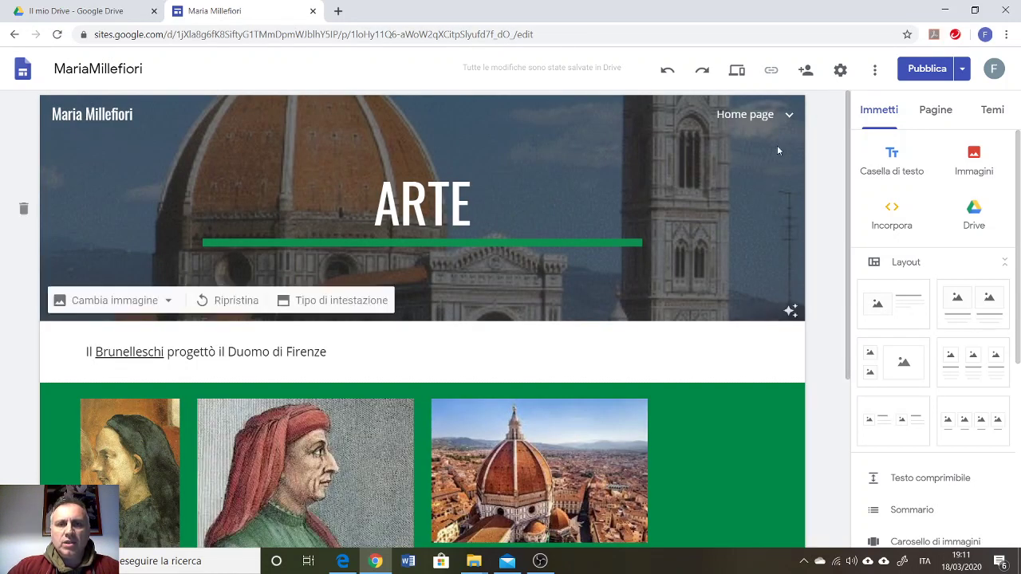
pyautogui.click(746, 115)
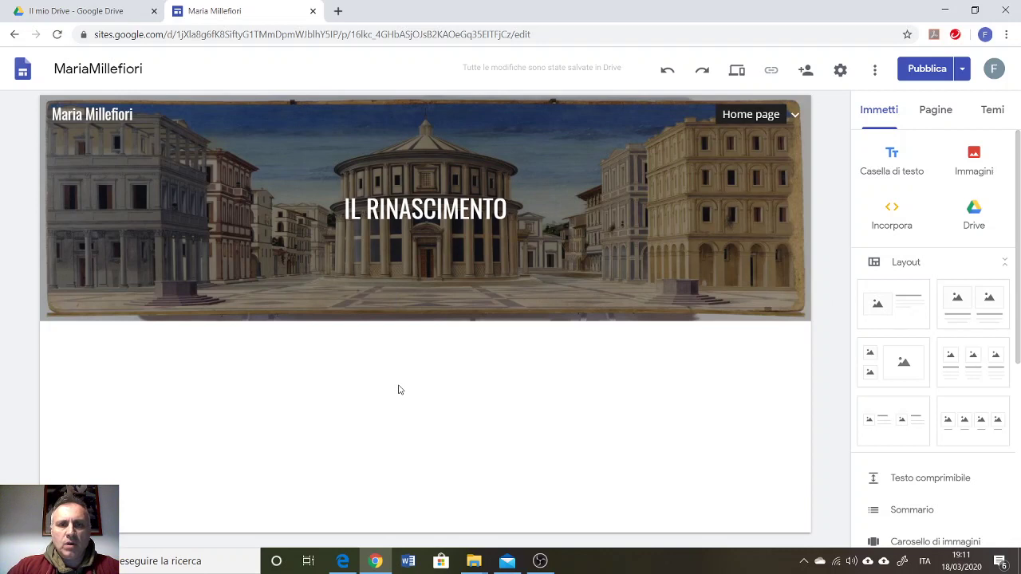
pyautogui.click(795, 114)
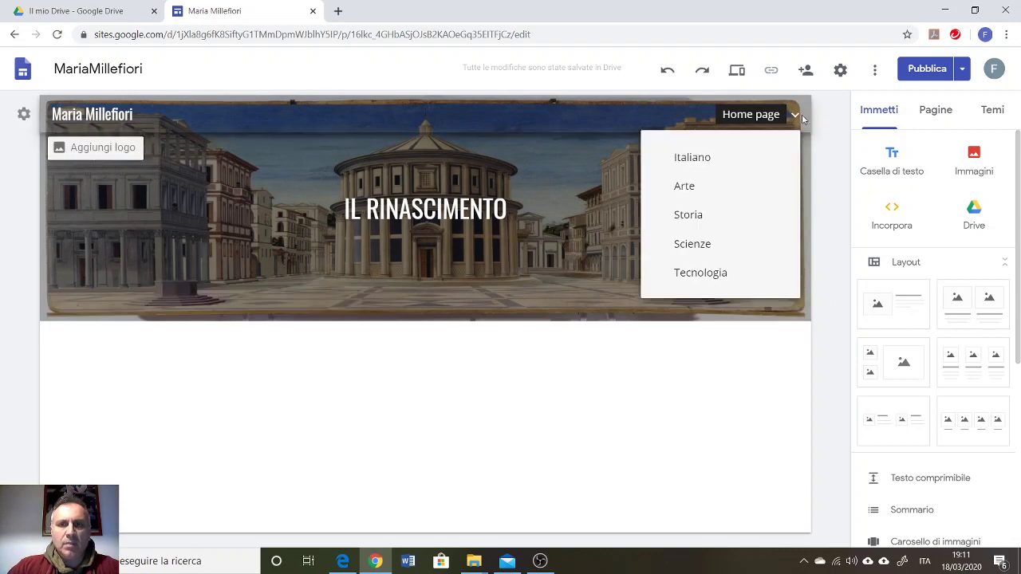
pyautogui.click(699, 166)
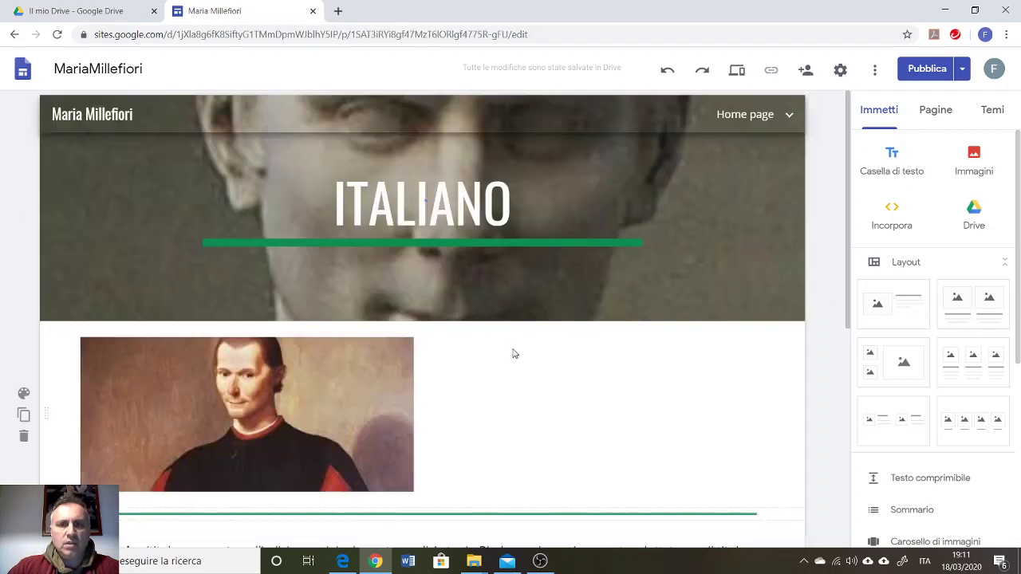
pyautogui.scroll(-3, 428, 424)
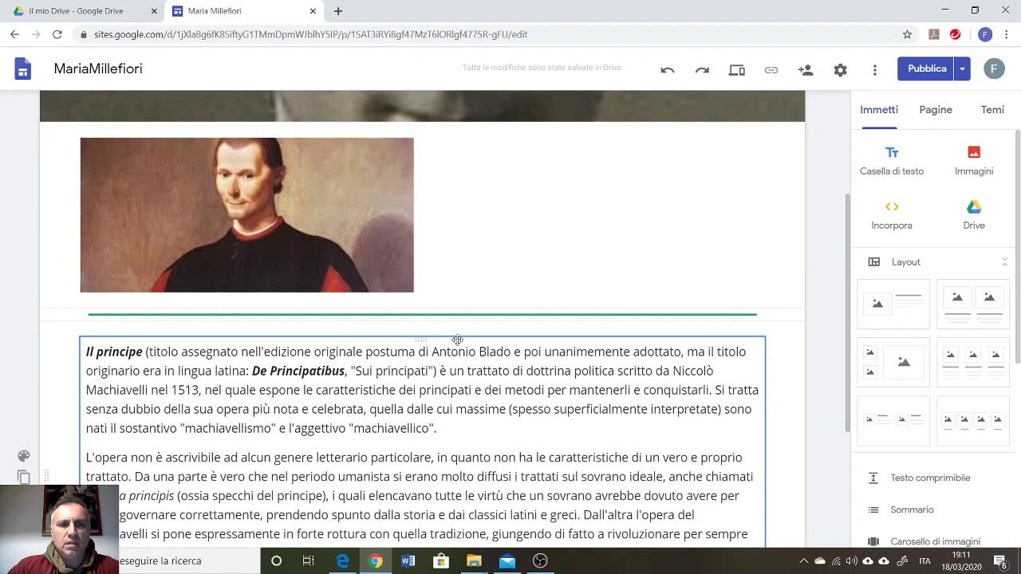
pyautogui.scroll(3, 457, 340)
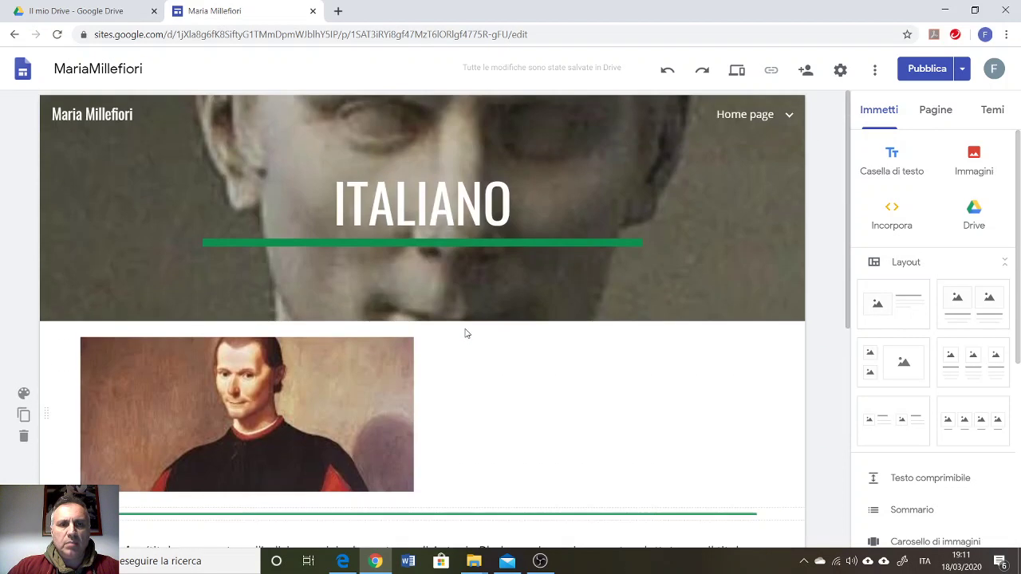
# - Search Google Images for "il principe" in a new tab and copy the Libreriamo picture of Machiavelli's portrait beside the book cover
pyautogui.click(338, 11)
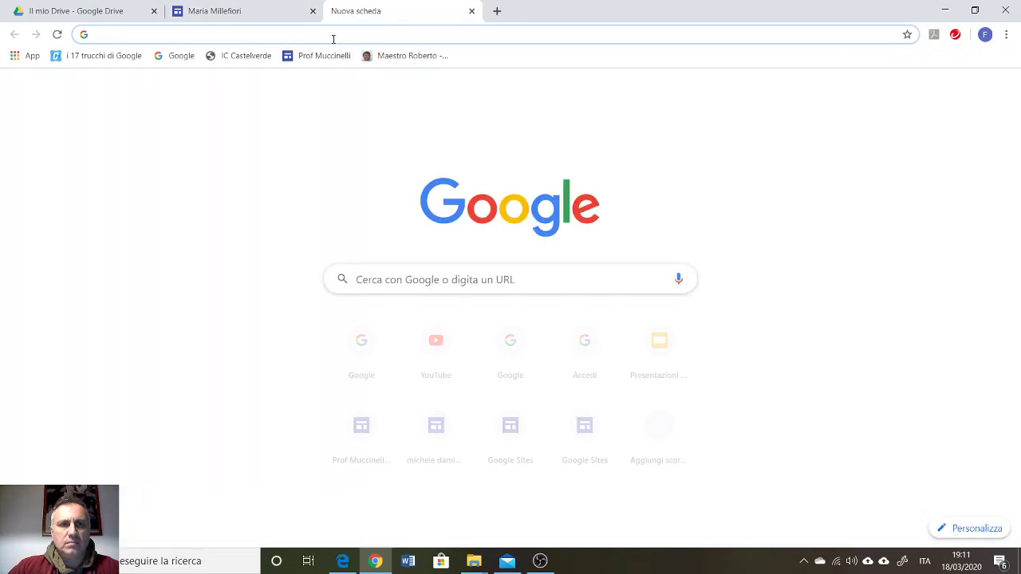
pyautogui.write('il')
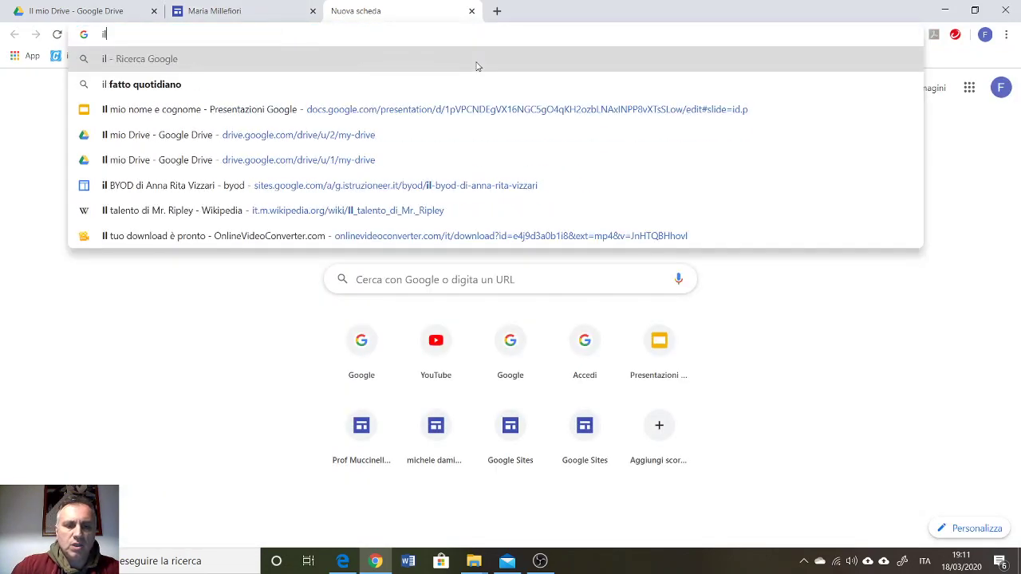
pyautogui.write(' principe')
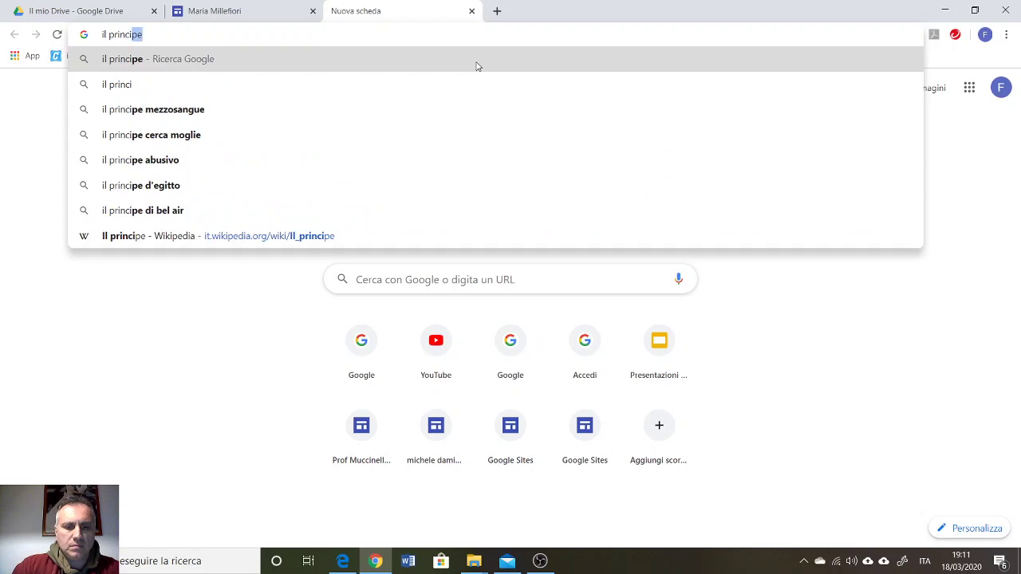
pyautogui.click(211, 57)
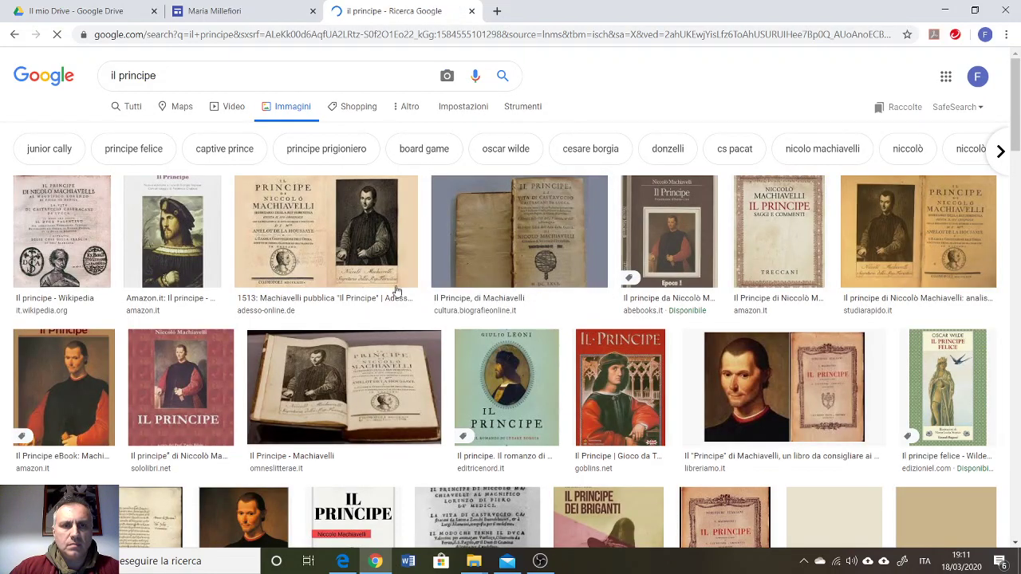
pyautogui.click(732, 386)
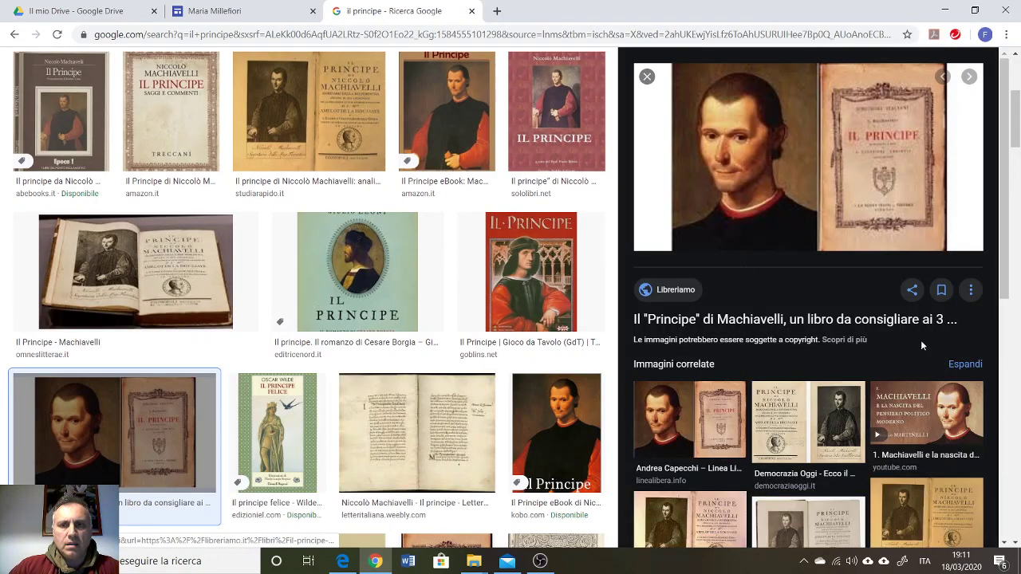
pyautogui.rightClick(752, 181)
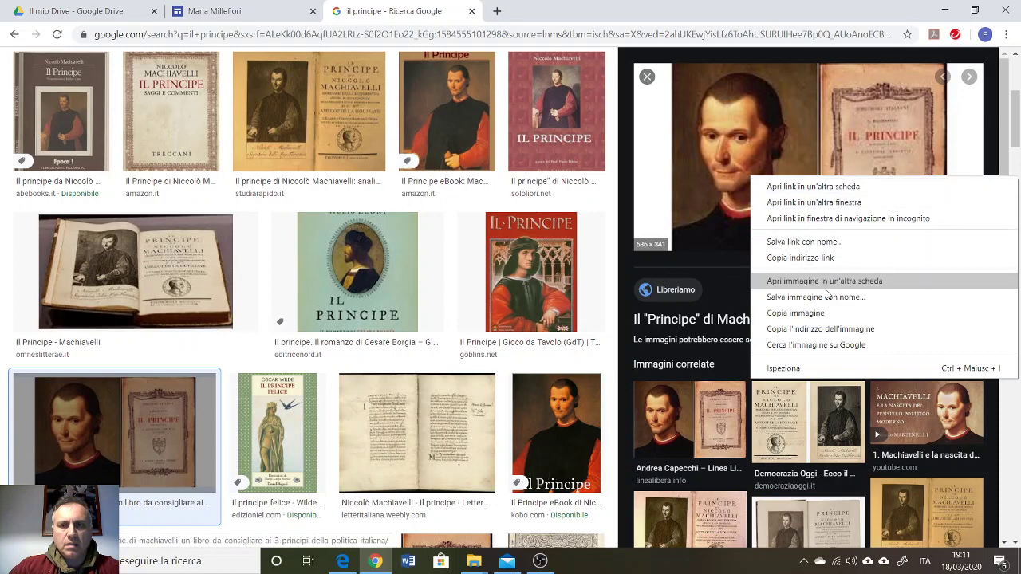
pyautogui.click(812, 313)
# - Return to the site editor, open the home page and paste the copied "Il Principe" image below the IL RINASCIMENTO header
pyautogui.click(214, 11)
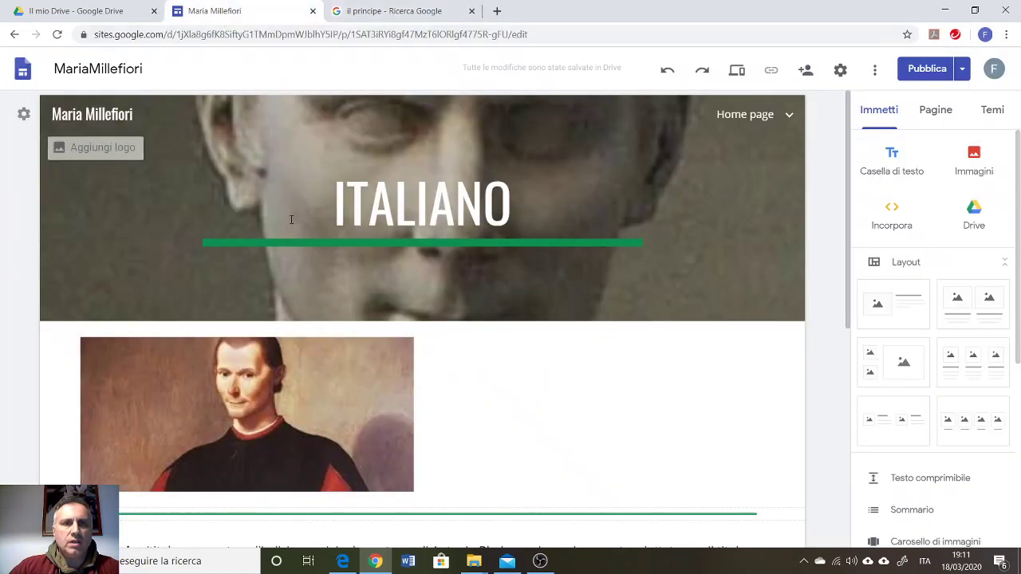
pyautogui.click(740, 117)
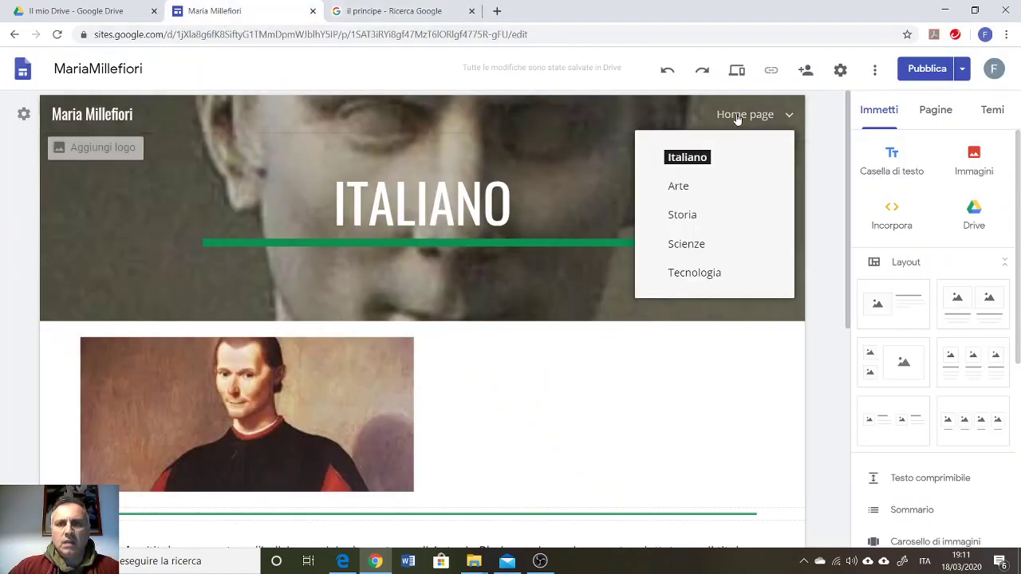
pyautogui.click(740, 117)
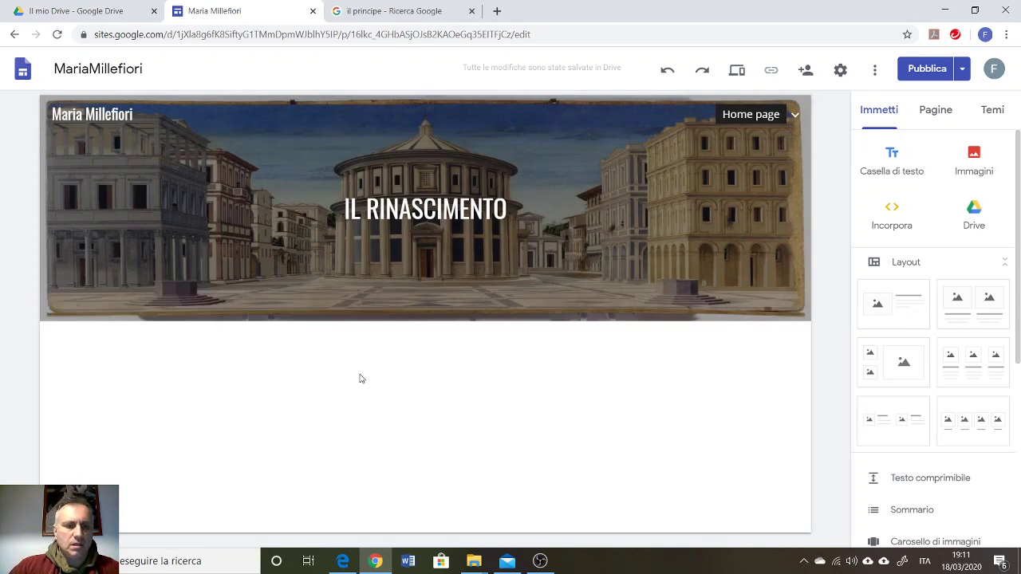
pyautogui.hotkey('ctrl', 'v')
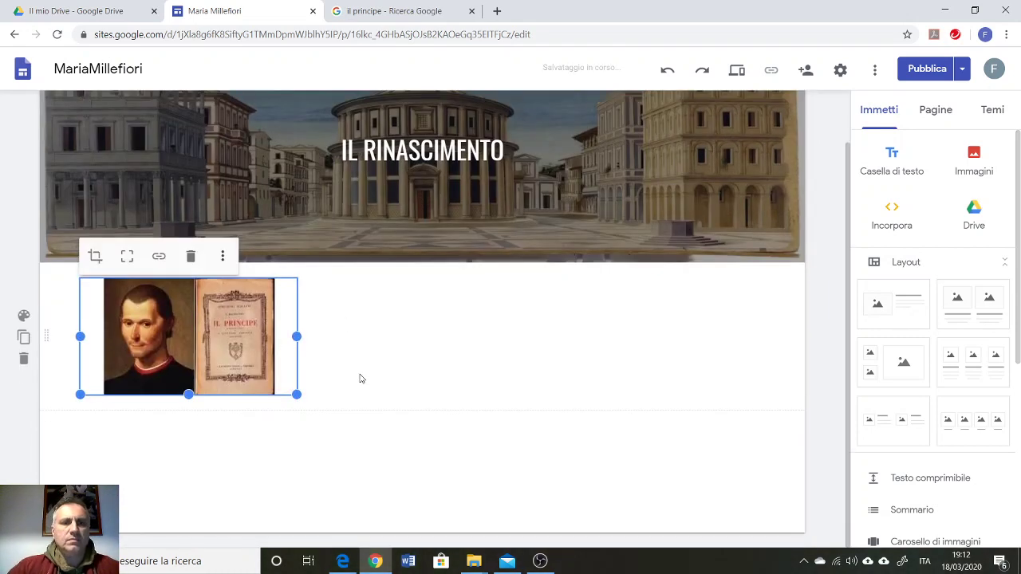
pyautogui.click(436, 372)
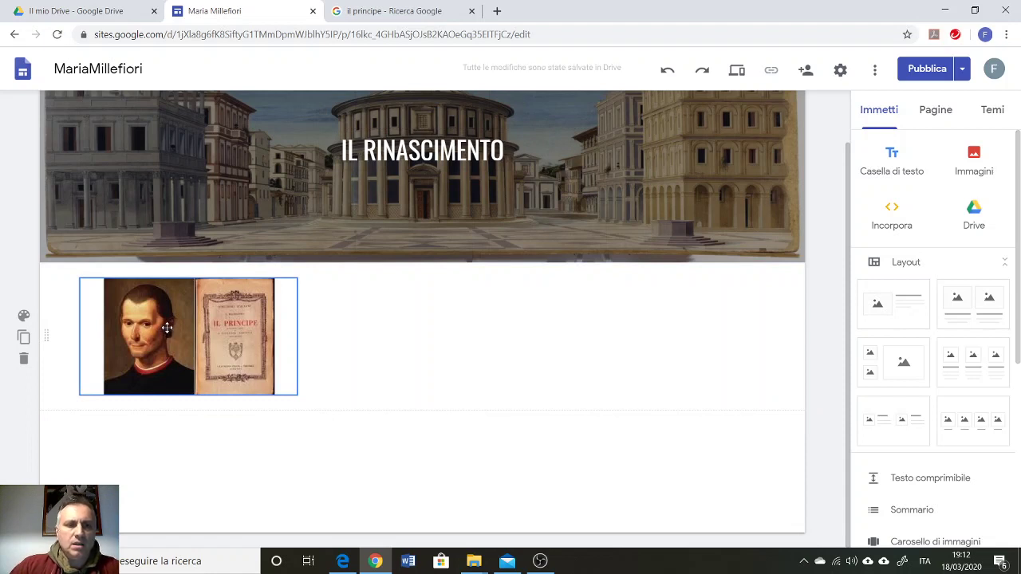
# - Select the "Il Principe" image below the home page header to show its editing options
pyautogui.rightClick(154, 323)
pyautogui.press('Escape')
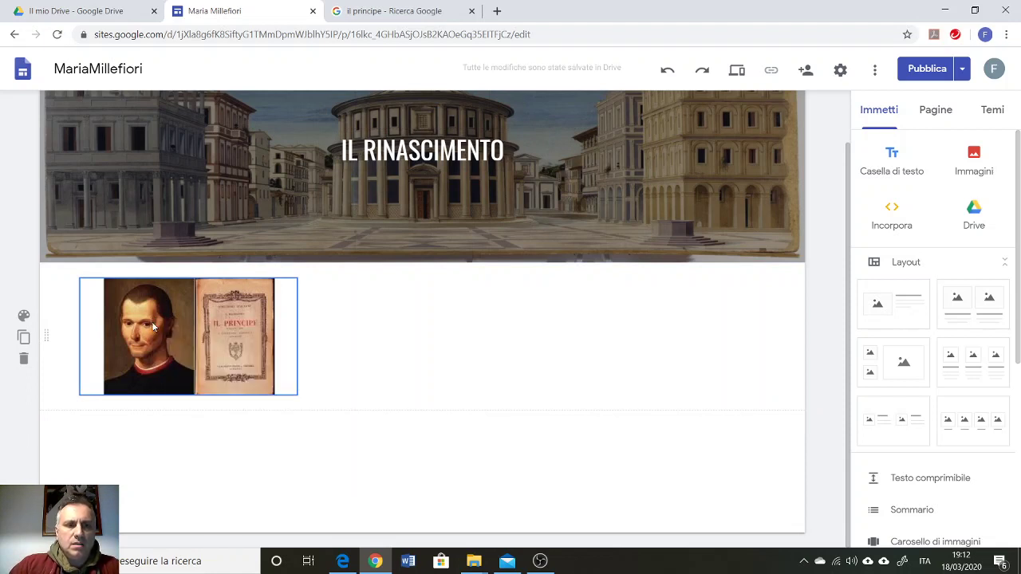
pyautogui.click(148, 322)
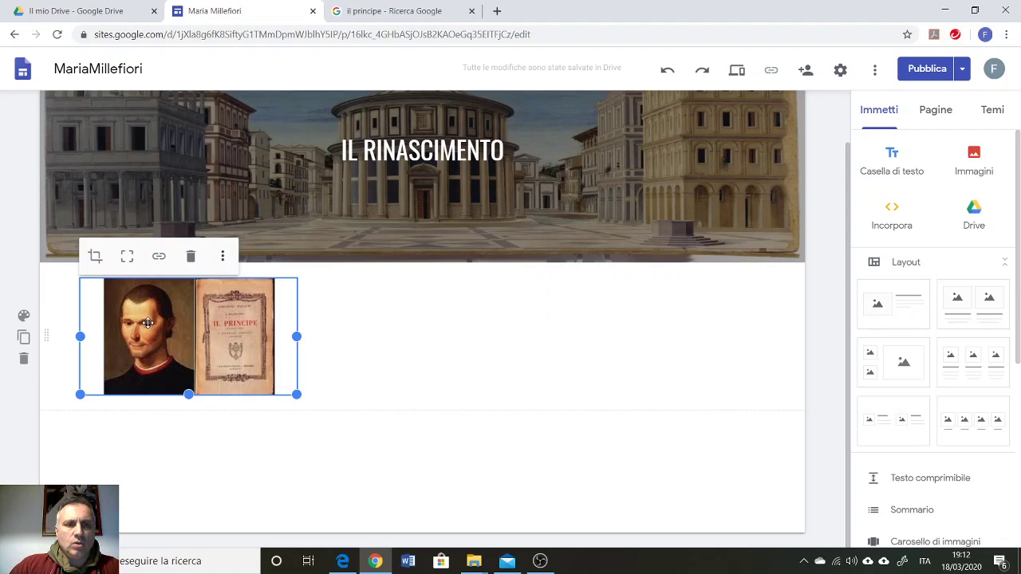